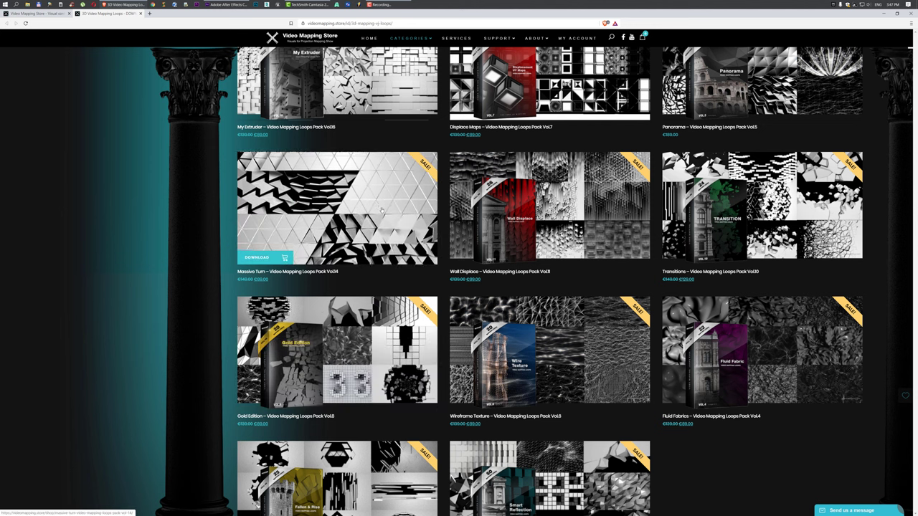
# Switch to After Effects, start importing a file, and browse to the Video Mapping Loops folder inside 2 Projection Mapping on Visuals (E:)
pyautogui.scroll(-2, 584, 404)
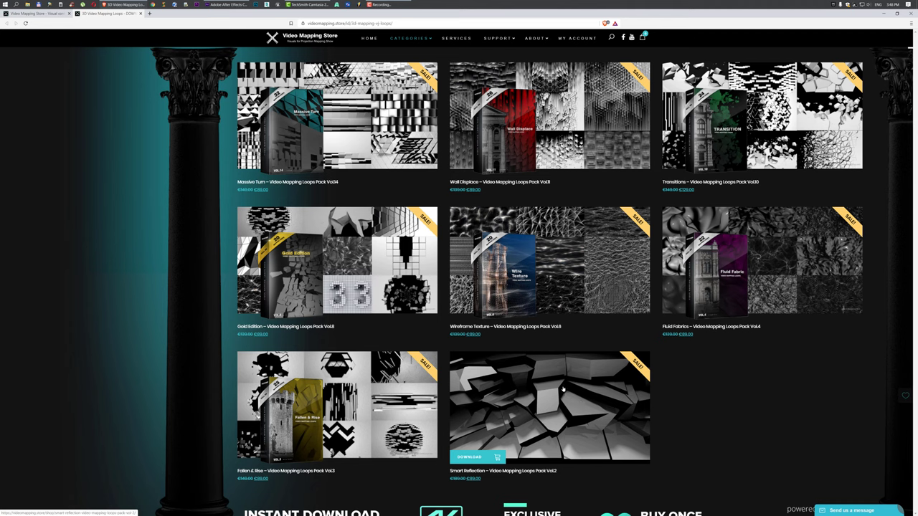
pyautogui.click(228, 4)
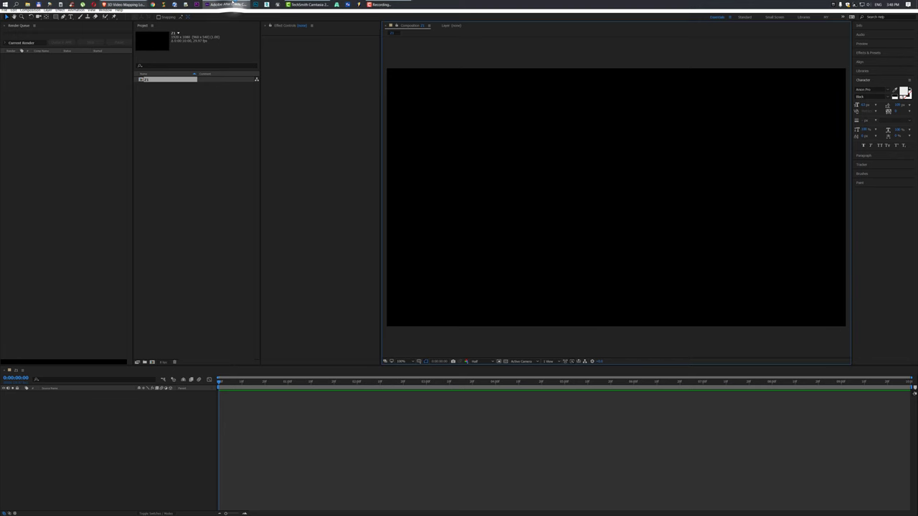
pyautogui.rightClick(183, 169)
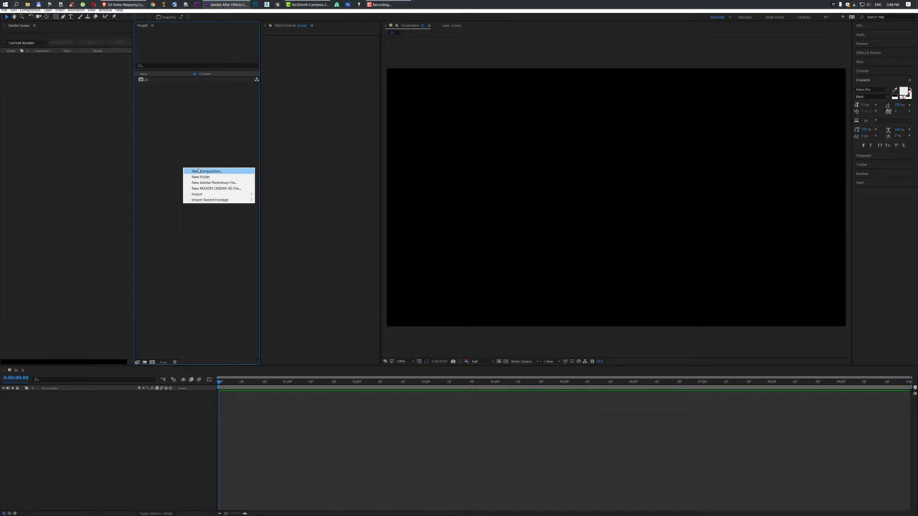
pyautogui.moveTo(215, 194)
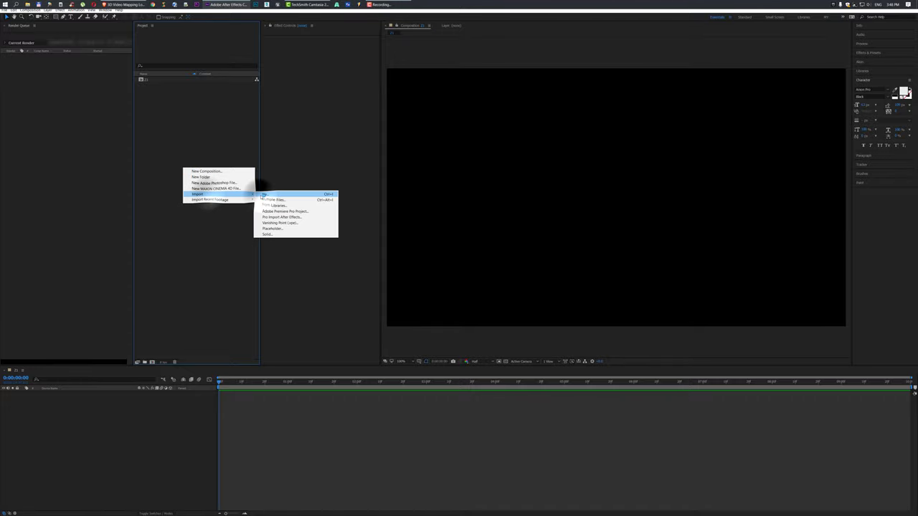
pyautogui.click(287, 195)
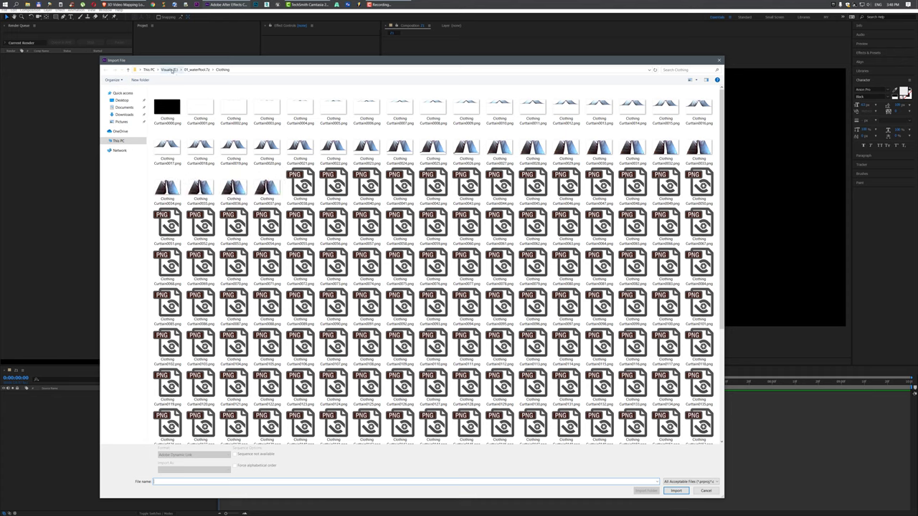
pyautogui.click(170, 70)
pyautogui.doubleClick(230, 106)
pyautogui.doubleClick(169, 105)
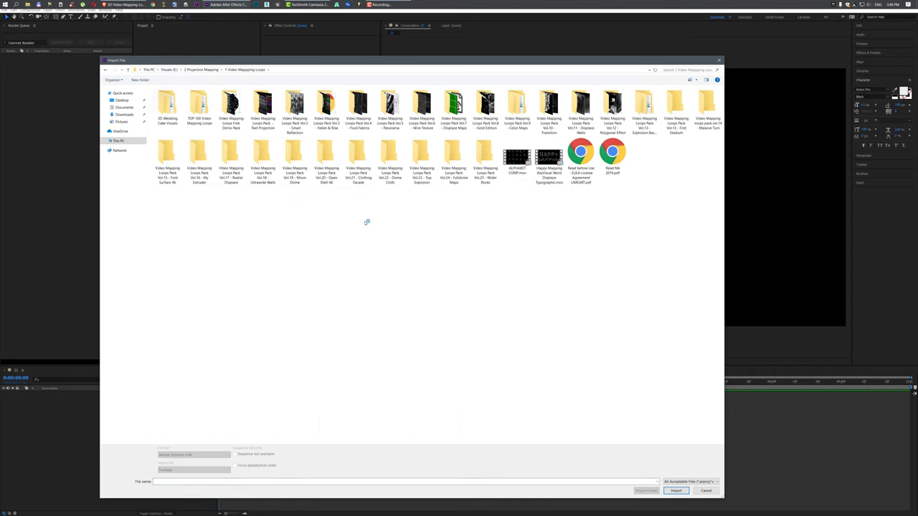
# Open the Video Mapping Loops Pack Vol.25 - Wider Rocks folder in the import dialog
pyautogui.rightClick(372, 218)
pyautogui.moveTo(384, 222)
pyautogui.click(440, 228)
pyautogui.doubleClick(485, 161)
pyautogui.rightClick(415, 194)
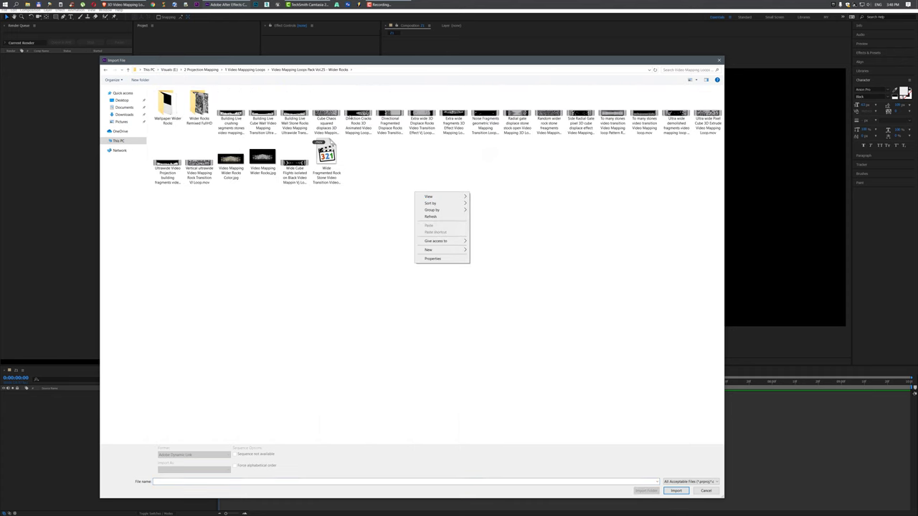
# Preview To many stones video transition Video Mapping loop.mov in the media player, then import it as footage
pyautogui.doubleClick(644, 115)
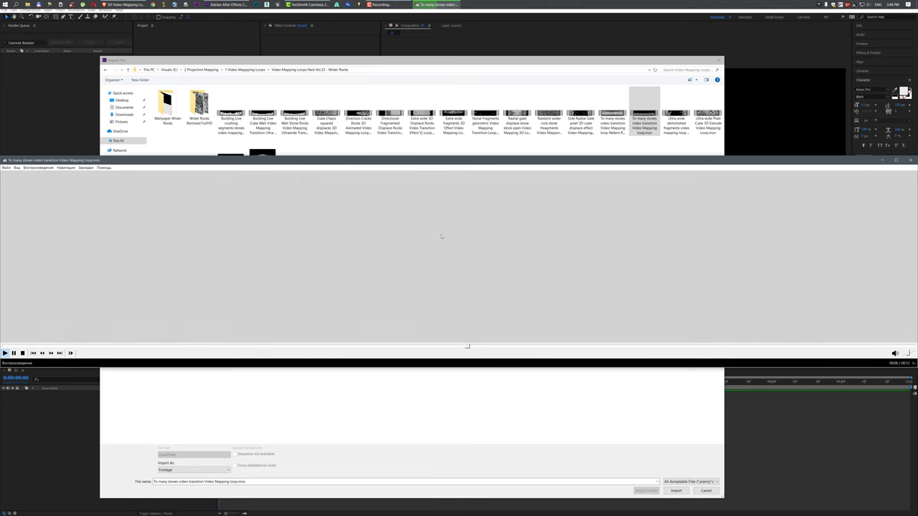
pyautogui.moveTo(348, 348); pyautogui.dragTo(223, 349)
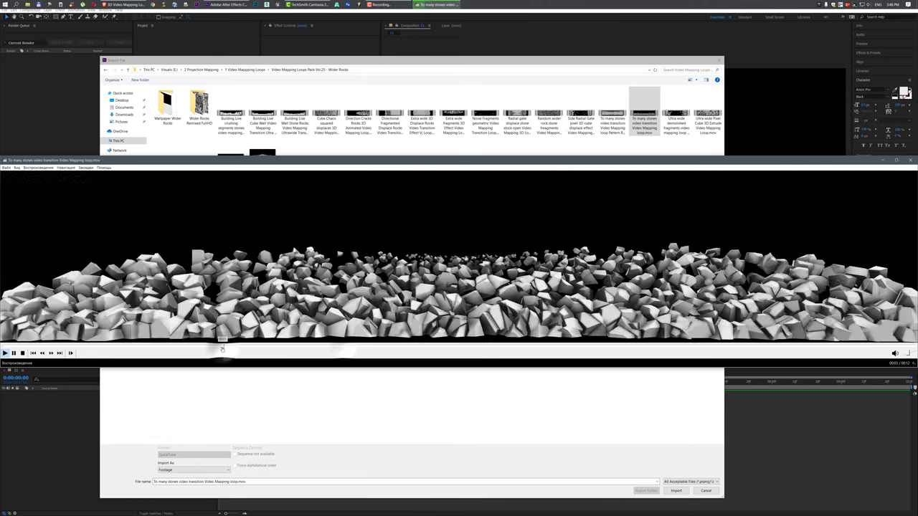
pyautogui.click(12, 354)
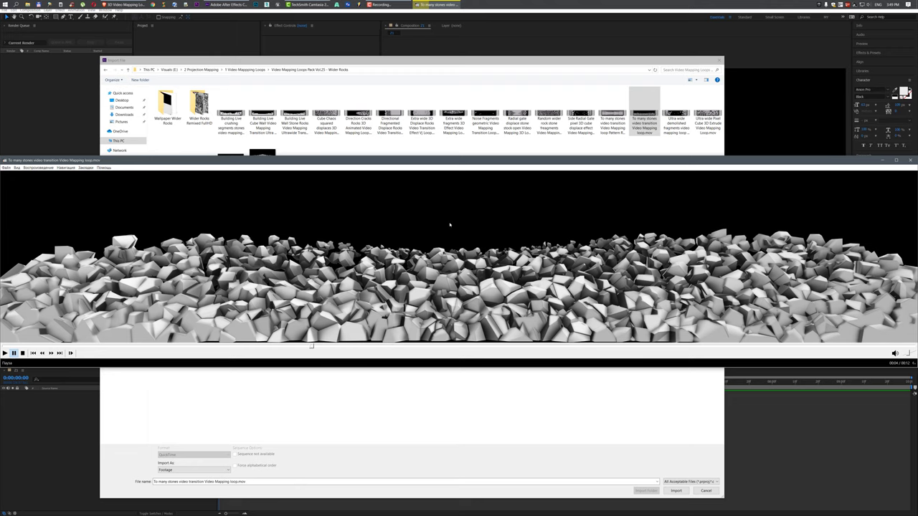
pyautogui.click(911, 161)
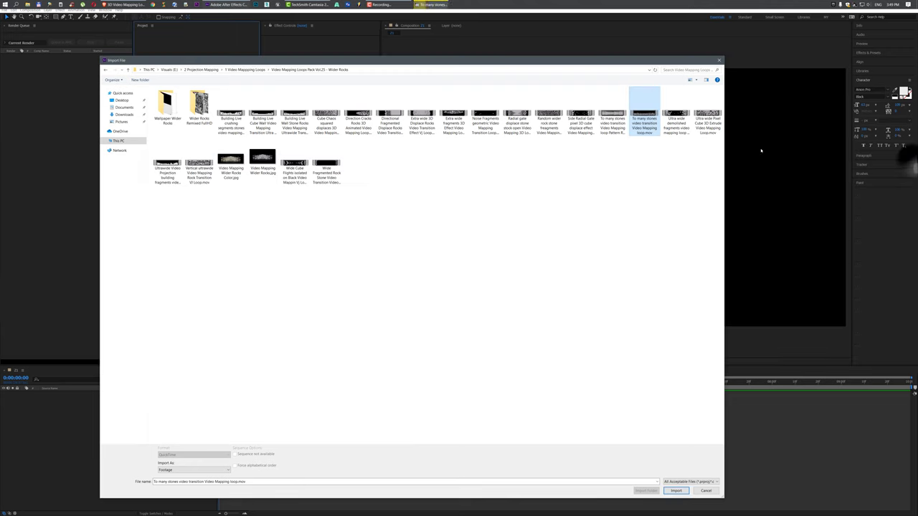
pyautogui.doubleClick(644, 115)
# Start another file import and open the 4K Fulldome Maps Remix Light folder in the Vol.24 - Fulldome Maps pack
pyautogui.rightClick(176, 154)
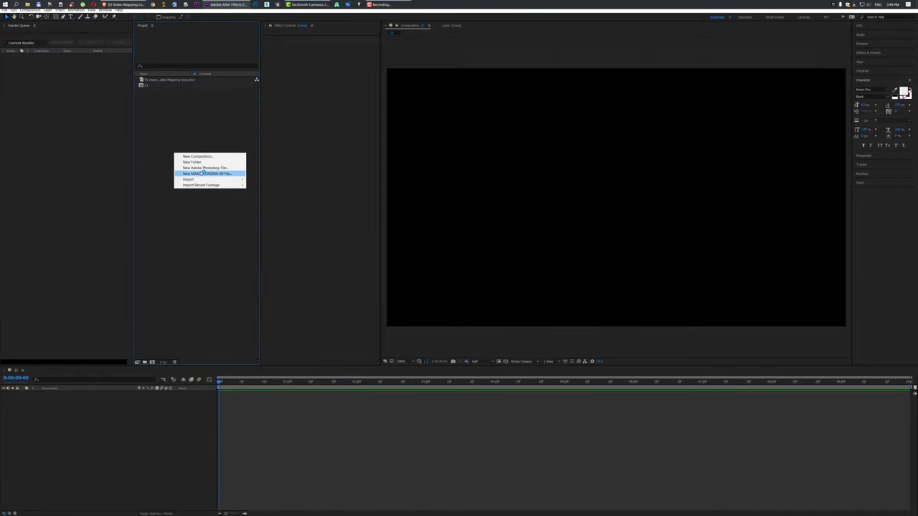
pyautogui.moveTo(208, 178)
pyautogui.click(276, 180)
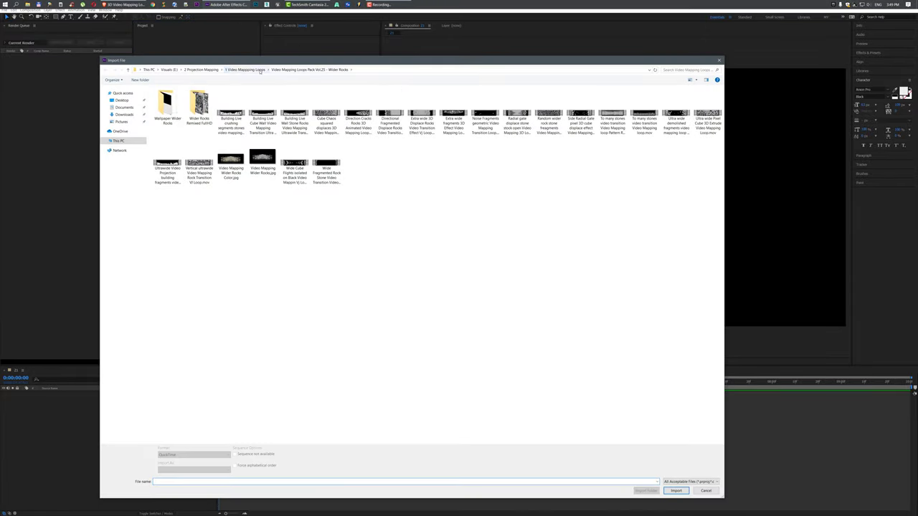
pyautogui.click(261, 70)
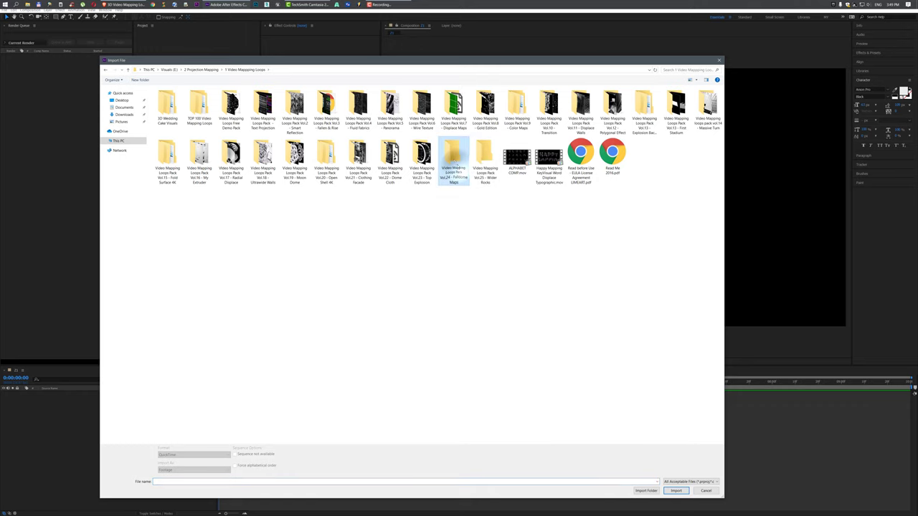
pyautogui.doubleClick(453, 156)
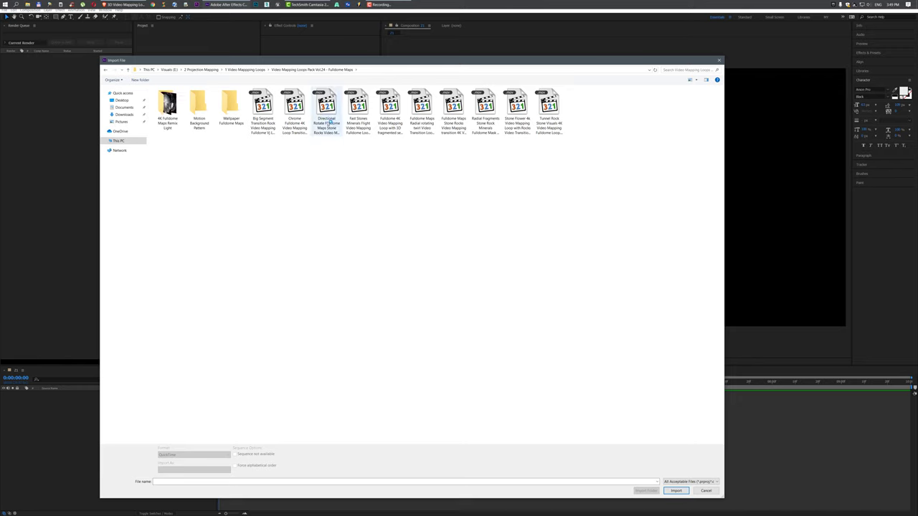
pyautogui.rightClick(173, 111)
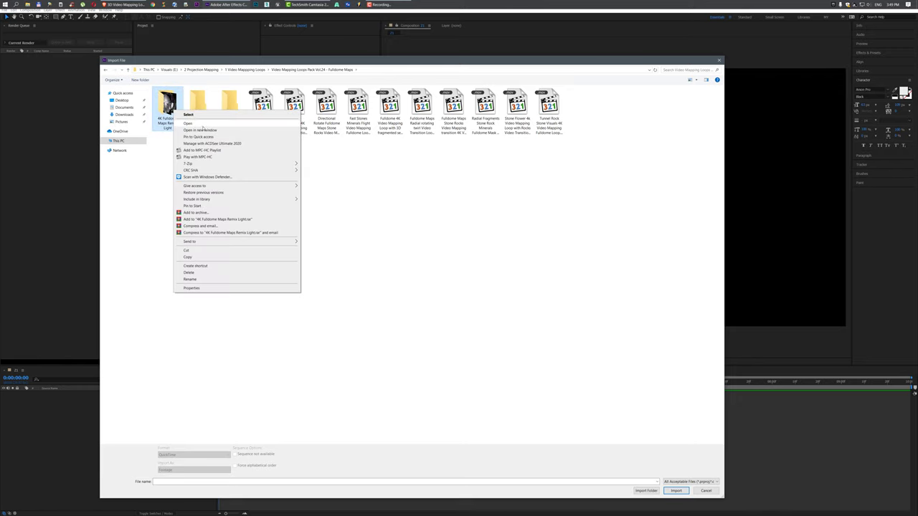
pyautogui.click(187, 124)
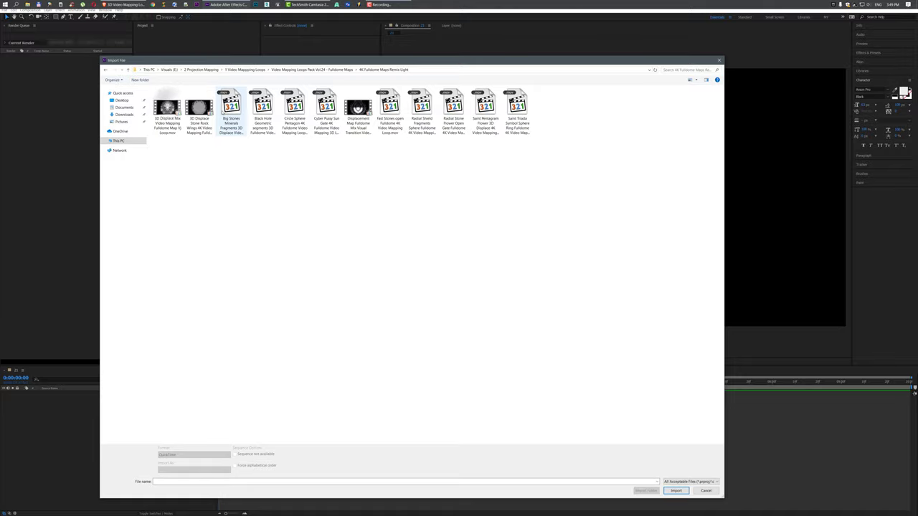
# Preview the 3D Displace Stone Rock Wings 4K fulldome loop in the media player and close it
pyautogui.rightClick(204, 113)
pyautogui.click(226, 124)
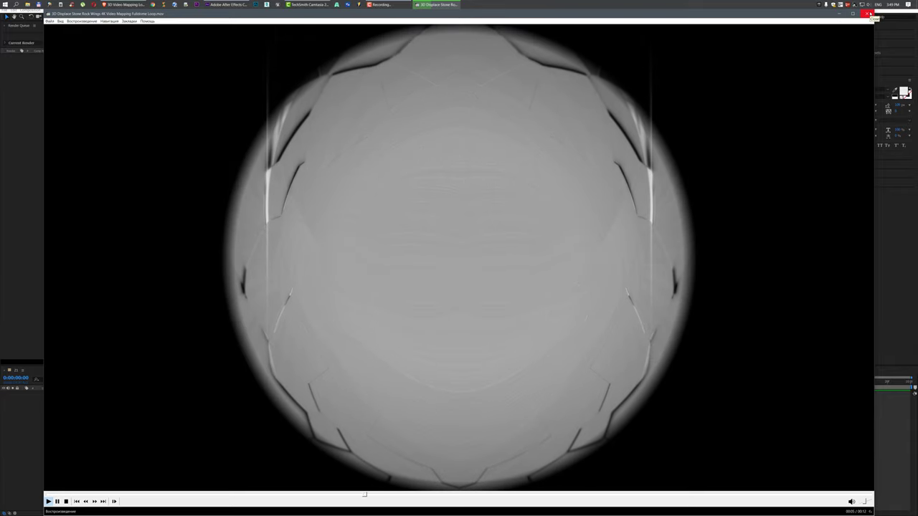
pyautogui.click(868, 13)
# Preview the Big Stones Minerals Fragments 3D Displace fulldome loop, then import it as footage
pyautogui.click(235, 112)
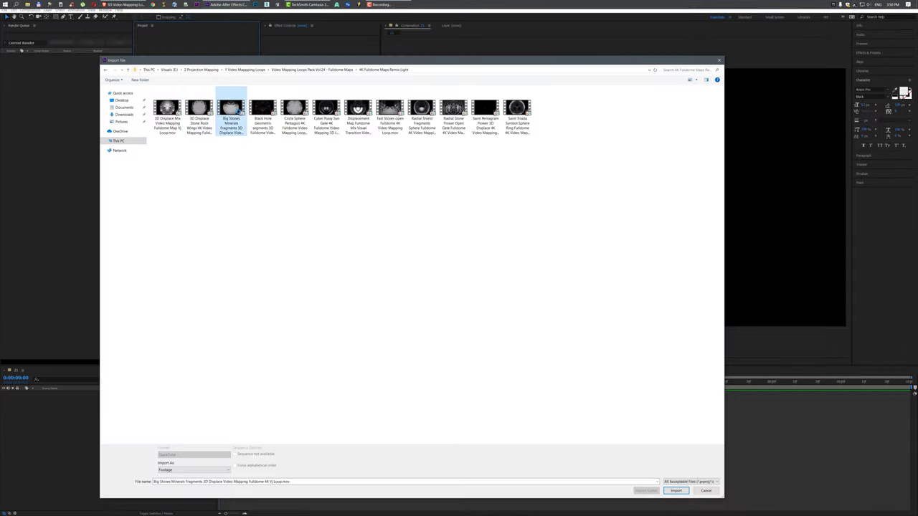
pyautogui.rightClick(239, 111)
pyautogui.click(258, 129)
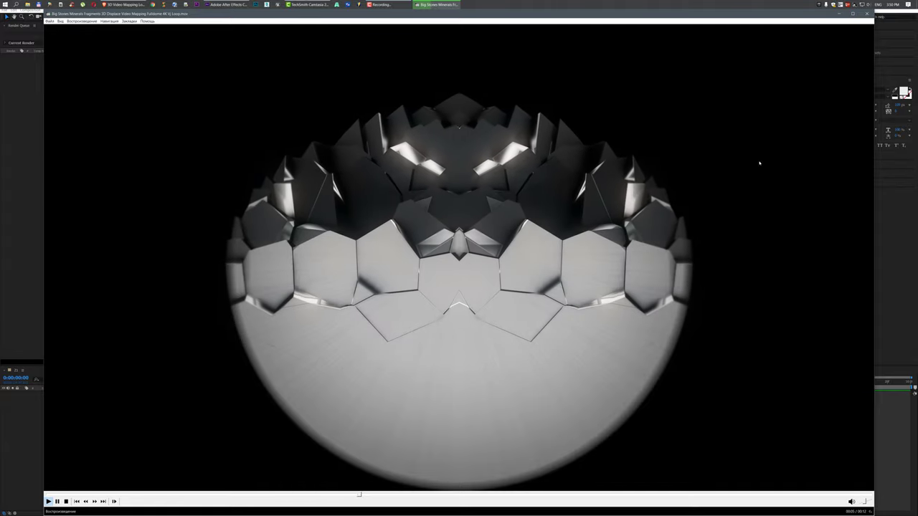
pyautogui.click(872, 14)
pyautogui.doubleClick(229, 104)
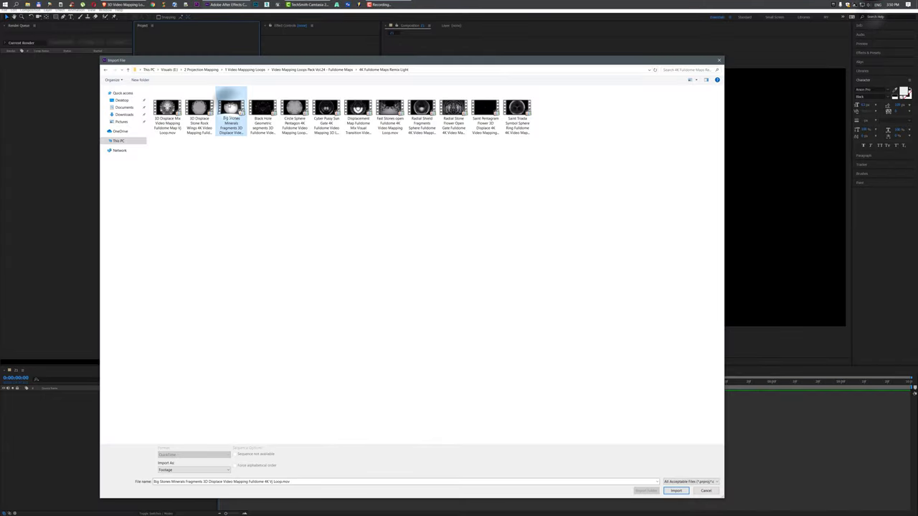
# Import Cloth Displace Video Mapping Loop LIMEART 11.mov from the Vol.21 - Clothing Facade pack
pyautogui.rightClick(170, 138)
pyautogui.moveTo(185, 164)
pyautogui.click(276, 164)
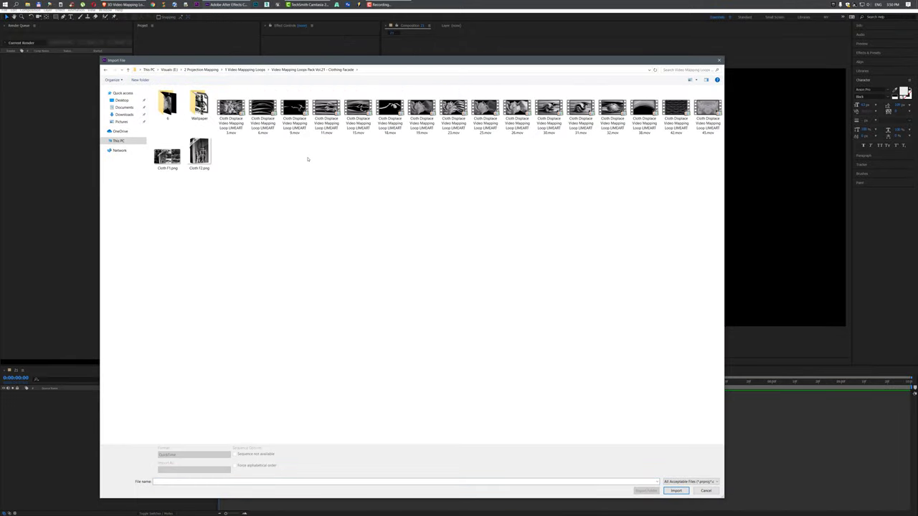
pyautogui.doubleClick(328, 112)
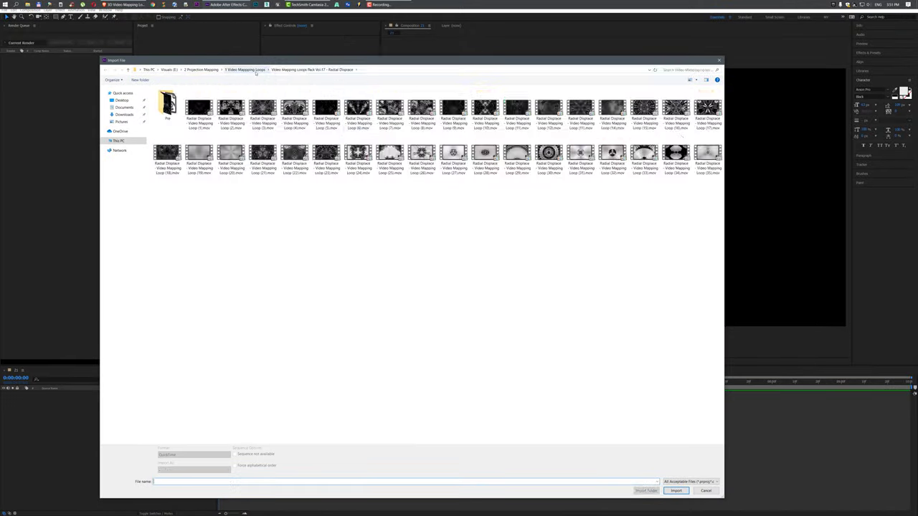
# Import additional loop clips from the other packs in the Video Mapping Loops folder
pyautogui.click(256, 73)
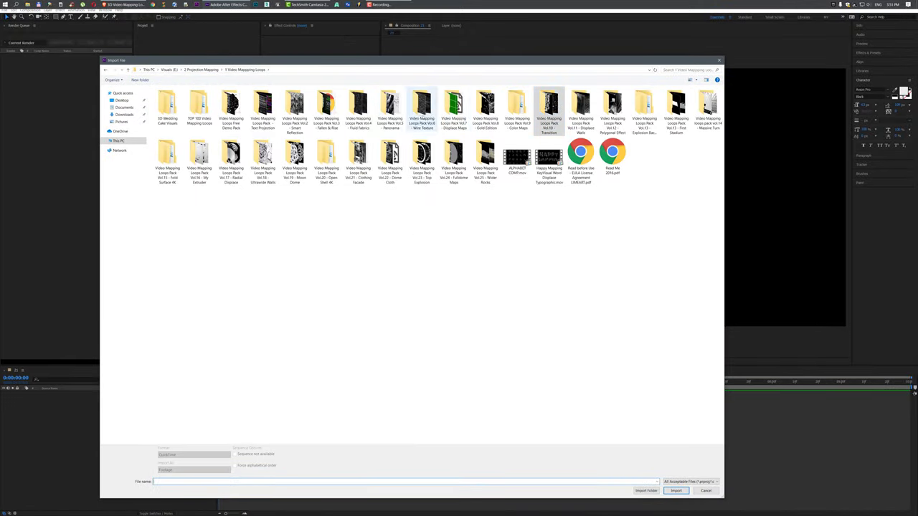
pyautogui.click(454, 111)
pyautogui.keyDown('ctrl'); pyautogui.click(613, 111); pyautogui.keyUp('ctrl')
pyautogui.click(676, 491)
# Import New Architecture 2020.psd into the project with its separate layers
pyautogui.rightClick(201, 177)
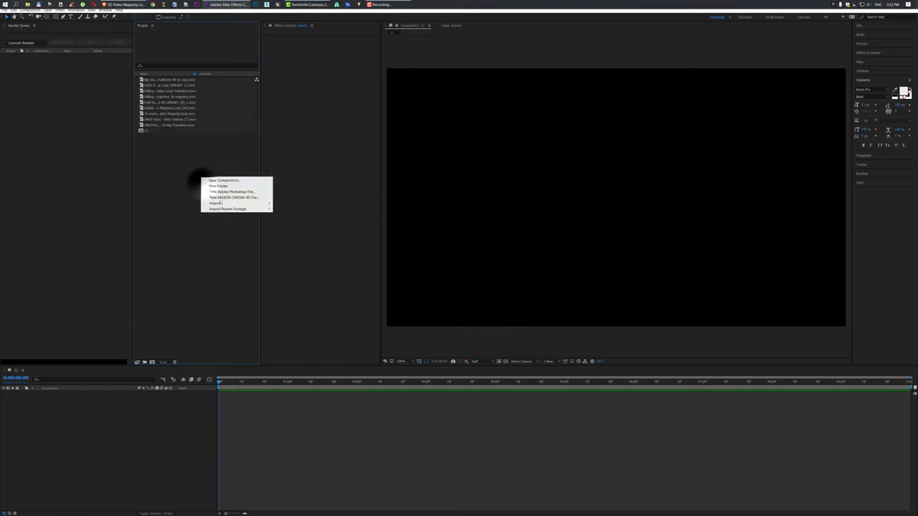
pyautogui.moveTo(228, 204)
pyautogui.click(302, 204)
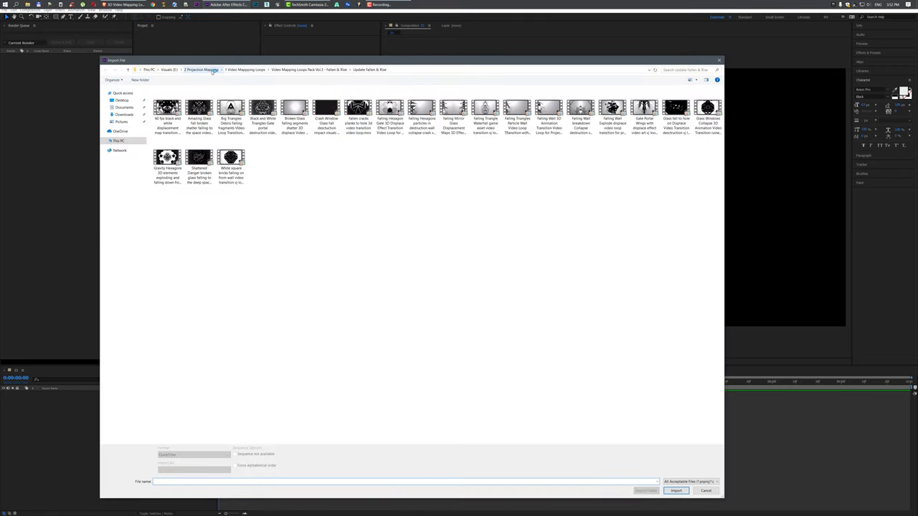
pyautogui.click(204, 69)
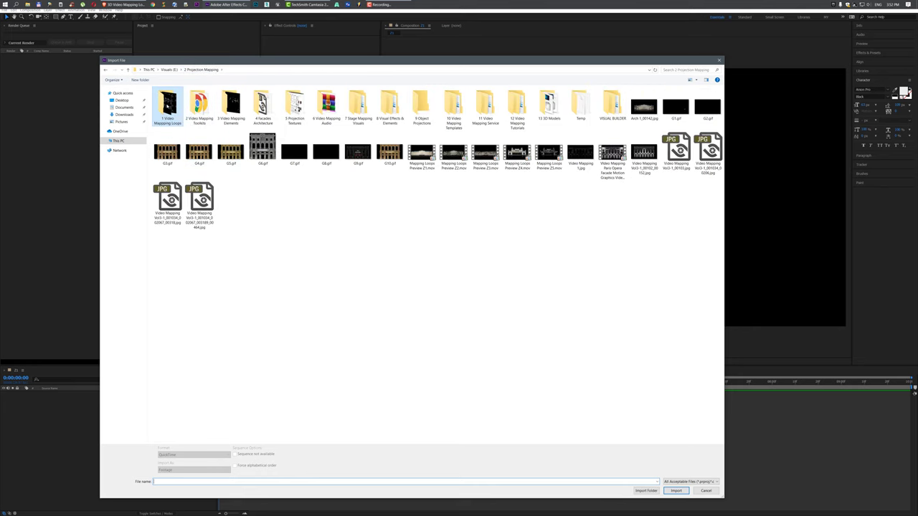
pyautogui.doubleClick(166, 108)
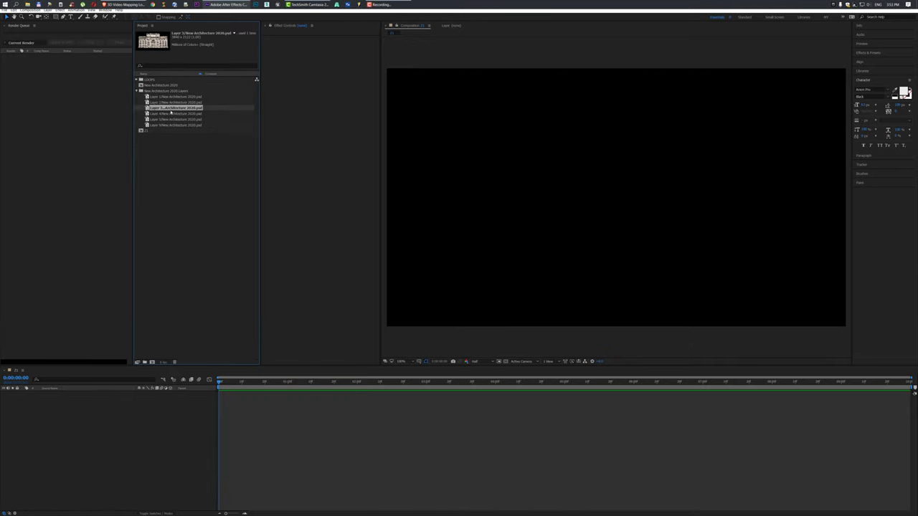
# Place the facade image layer of New Architecture 2020.psd in the composition, scaled to fit the frame, and widen the composition viewer
pyautogui.moveTo(455, 285); pyautogui.dragTo(492, 285)
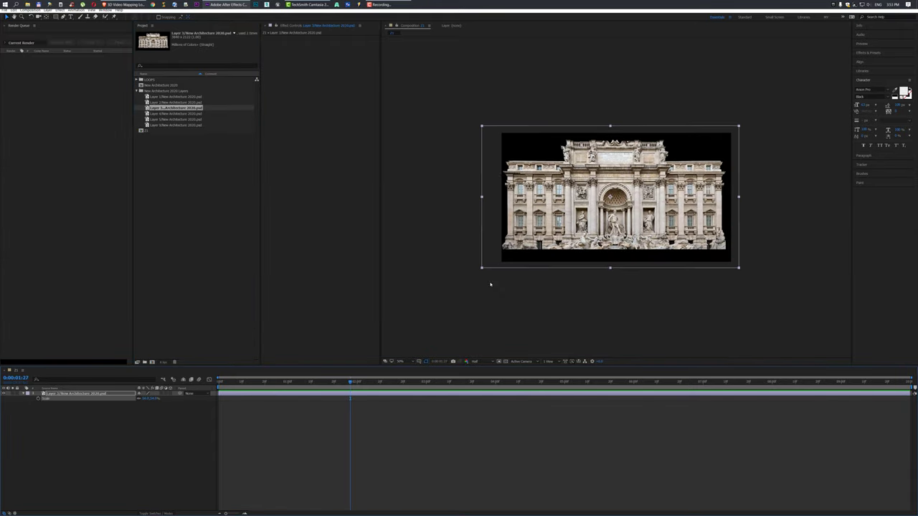
pyautogui.scroll(1, 492, 284)
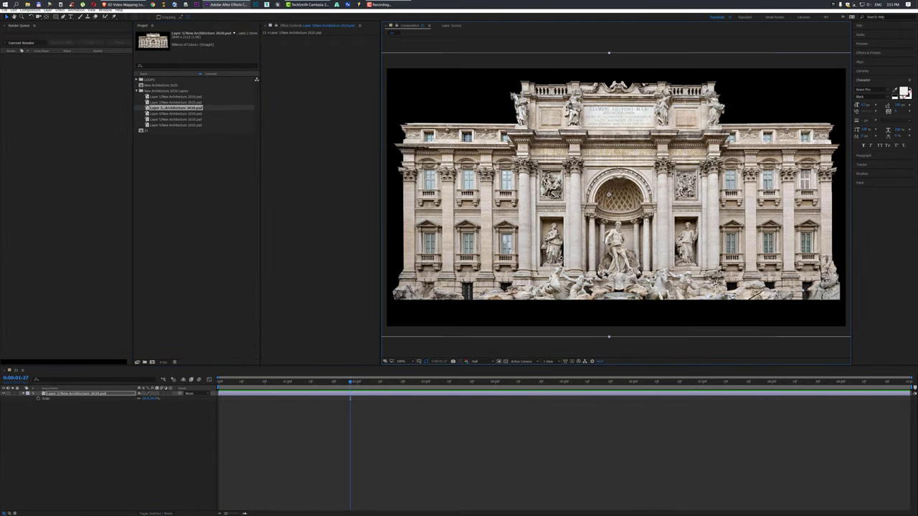
pyautogui.moveTo(381, 241); pyautogui.dragTo(353, 242)
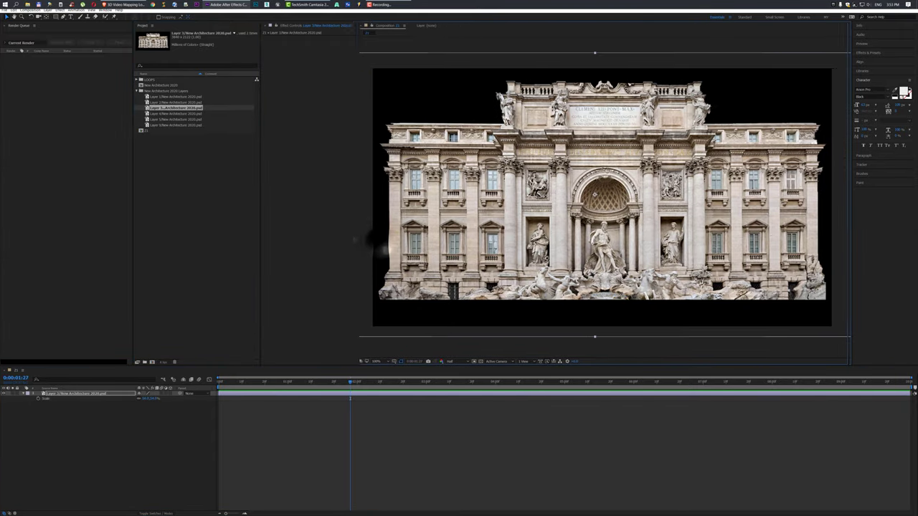
# Move the facade layer down to the frame's lower edge and enlarge it slightly to fill the frame's width
pyautogui.scroll(1, 385, 247)
pyautogui.scroll(-1, 377, 236)
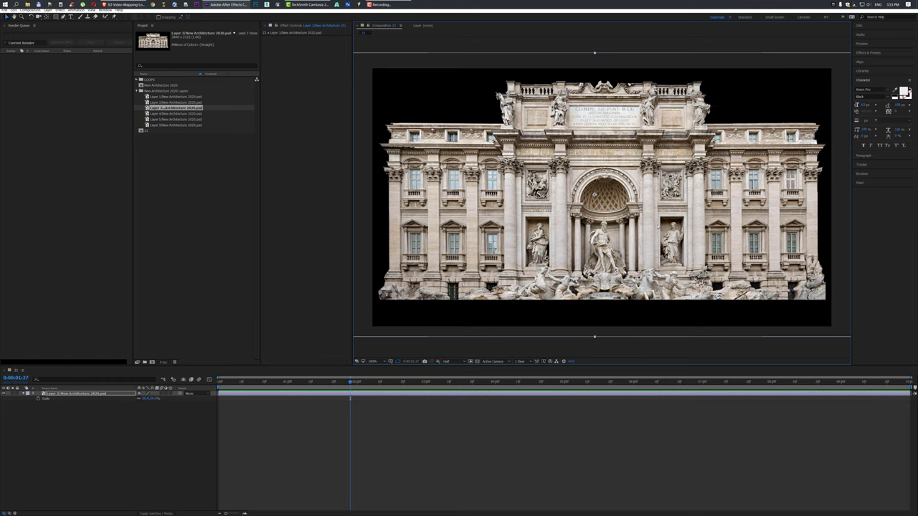
pyautogui.scroll(-1, 546, 220)
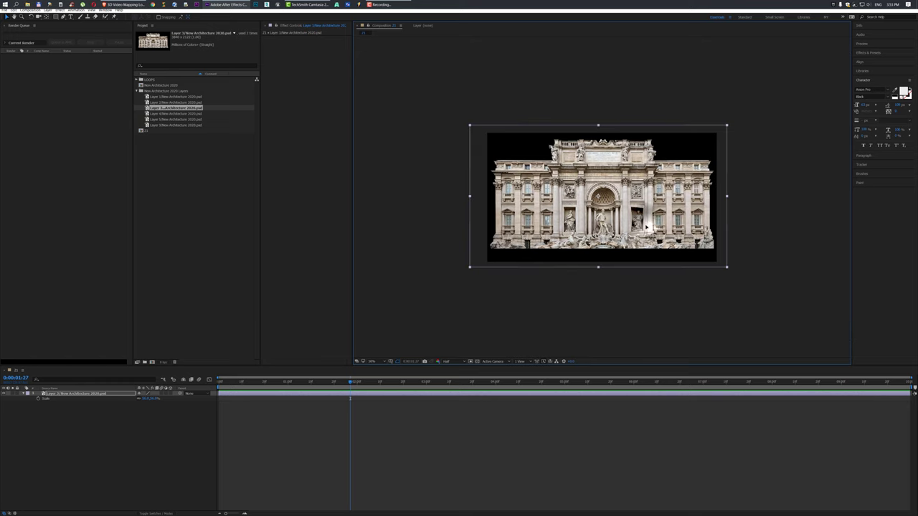
pyautogui.moveTo(647, 227); pyautogui.dragTo(646, 241)
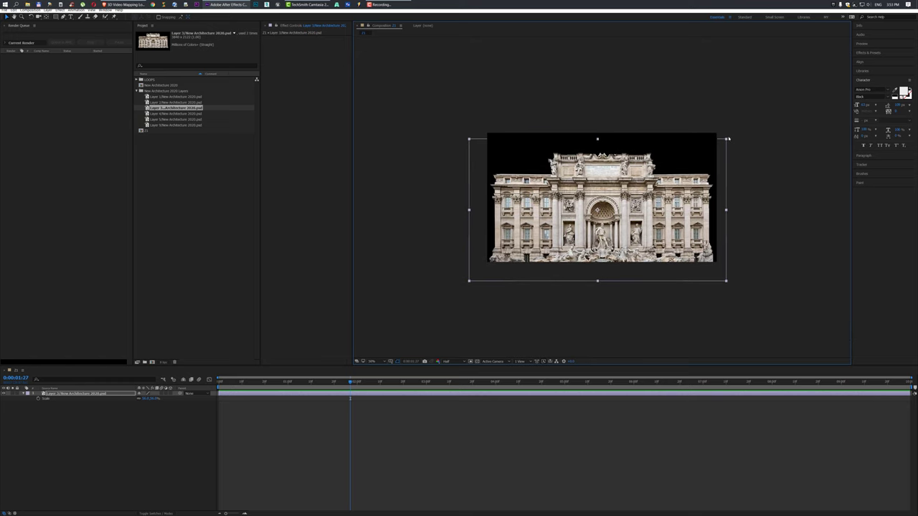
pyautogui.moveTo(728, 139); pyautogui.dragTo(731, 137)
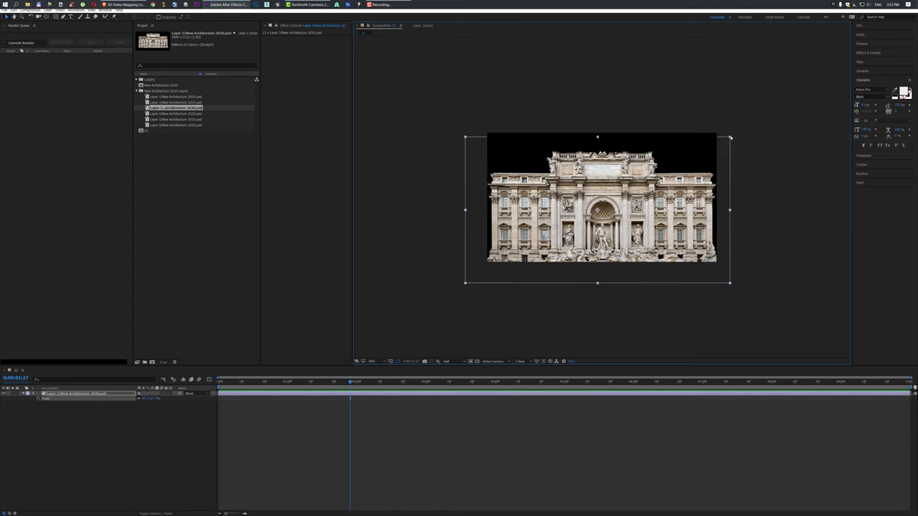
# Create a new composition with the HDTV 1080 29.97 preset and name it LOOP REPLACE
pyautogui.moveTo(580, 263); pyautogui.dragTo(578, 241)
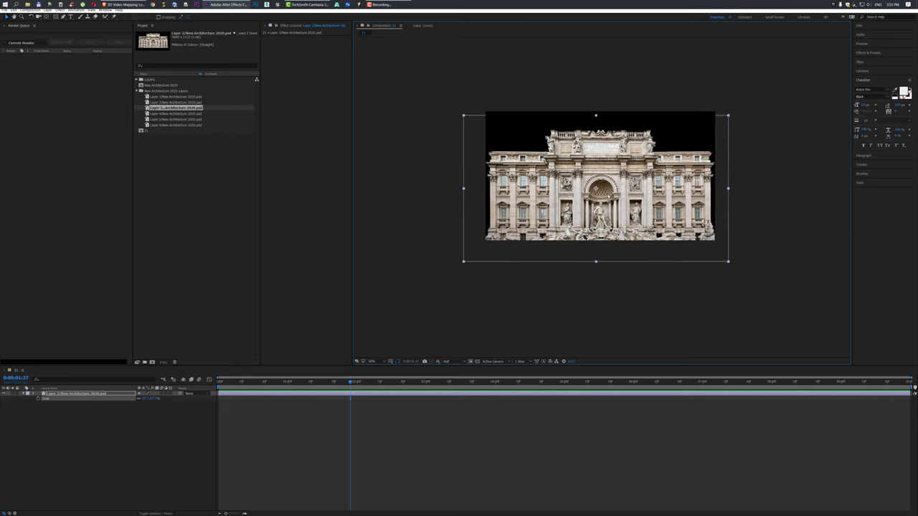
pyautogui.scroll(1, 609, 195)
pyautogui.scroll(-1, 603, 199)
pyautogui.rightClick(203, 222)
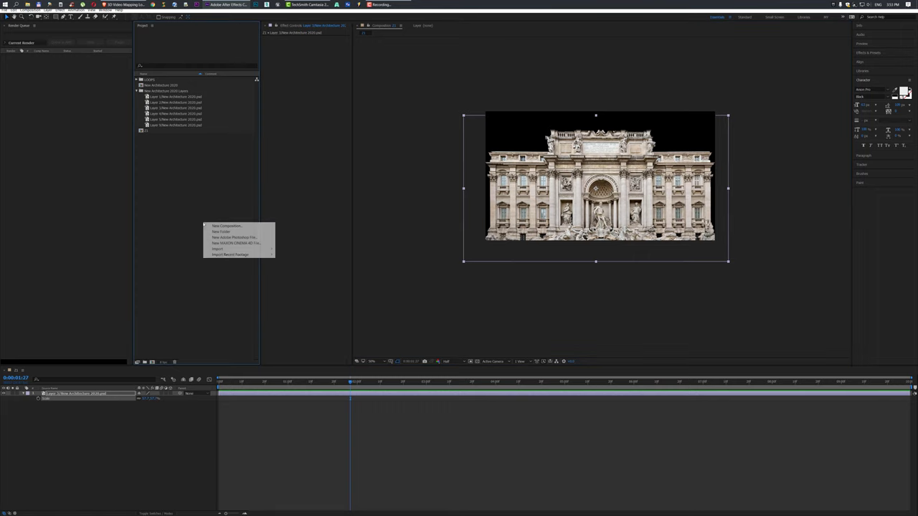
pyautogui.click(215, 225)
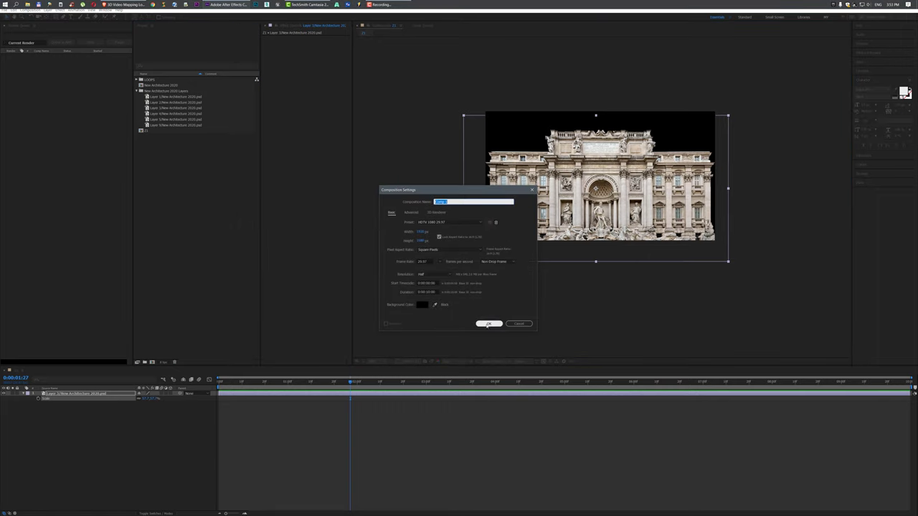
pyautogui.click(489, 325)
pyautogui.click(159, 81)
pyautogui.click(30, 10)
pyautogui.click(43, 23)
pyautogui.write('LOOP REPLACE')
pyautogui.press('Return')
# Look through the clips in the LOOPS folder and place the Falling 3D Effect Video Loop Transition clip in the LOOP REPLACE composition
pyautogui.click(174, 103)
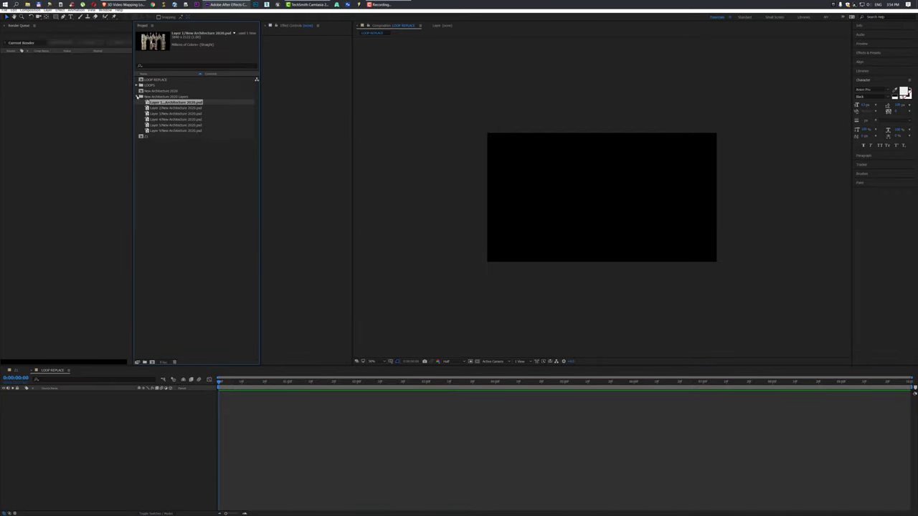
pyautogui.click(137, 97)
pyautogui.click(136, 85)
pyautogui.click(176, 91)
pyautogui.click(175, 96)
pyautogui.moveTo(176, 103); pyautogui.dragTo(603, 198)
pyautogui.moveTo(293, 382); pyautogui.dragTo(350, 383)
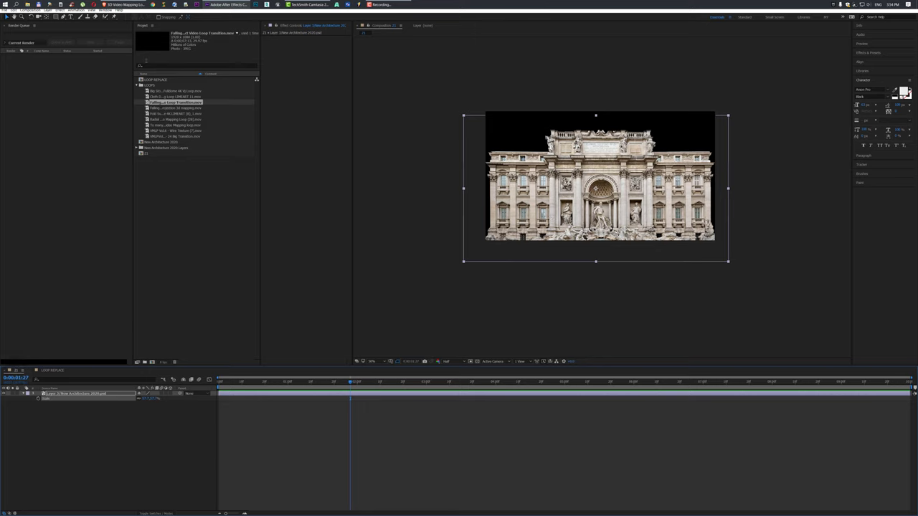
# Place the LOOP REPLACE composition above the facade layer in the facade composition, filling the frame, and scrub to a frame with flying fragments
pyautogui.click(137, 85)
pyautogui.click(153, 80)
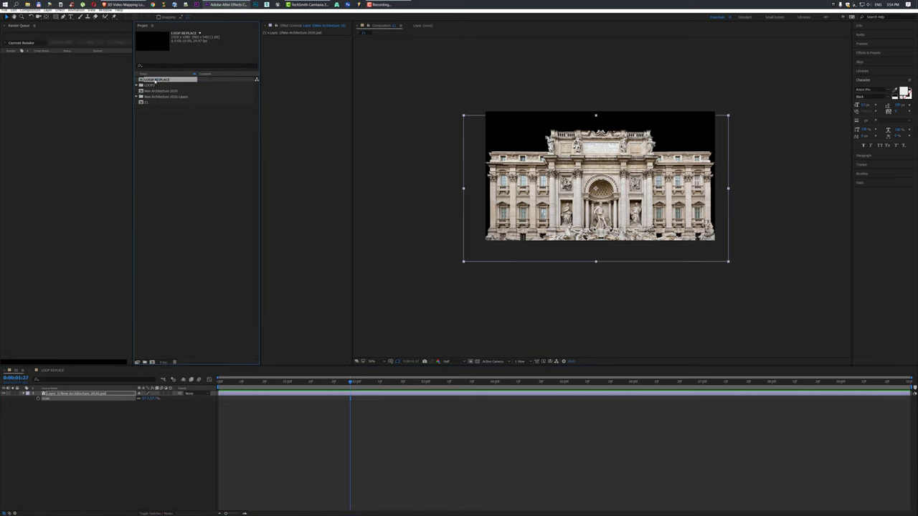
pyautogui.moveTo(184, 92); pyautogui.dragTo(600, 177)
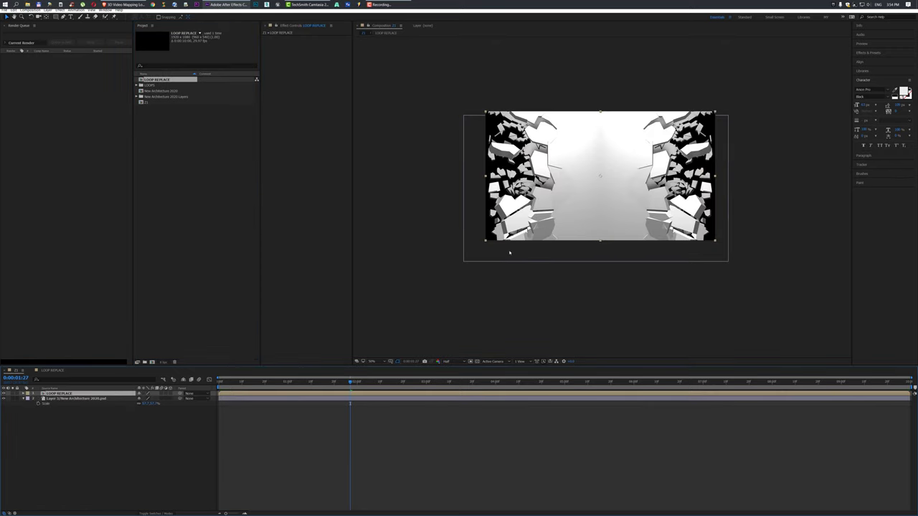
pyautogui.moveTo(260, 384); pyautogui.dragTo(424, 389)
# Set the LOOP REPLACE layer's blending mode to Stencil Luma and preview the transition over the facade
pyautogui.rightClick(596, 183)
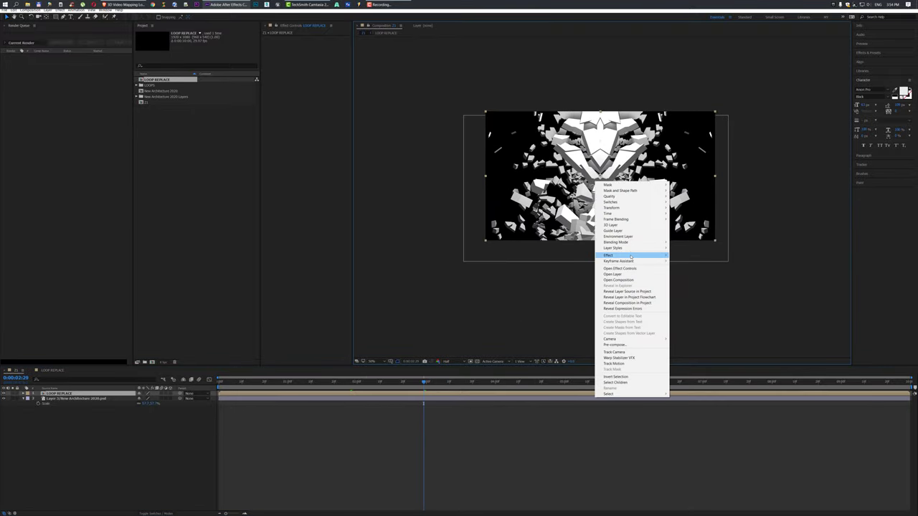
pyautogui.moveTo(632, 242)
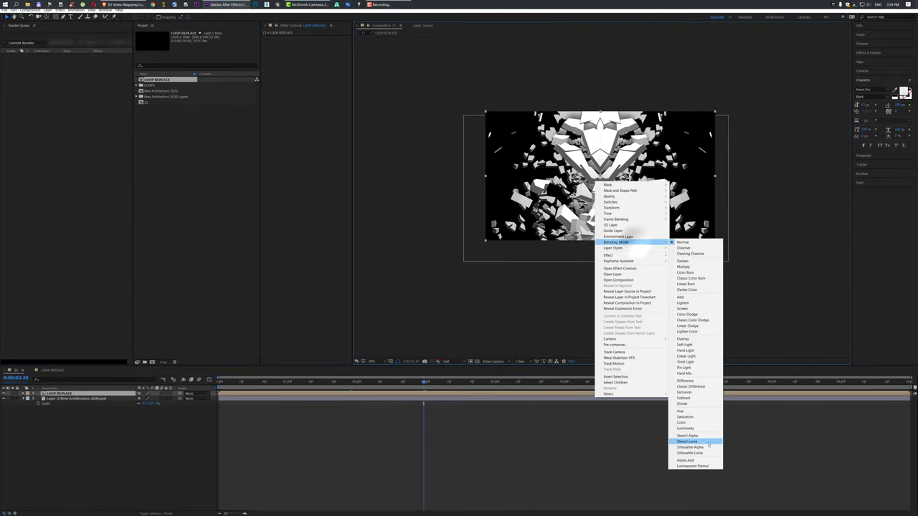
pyautogui.click(689, 441)
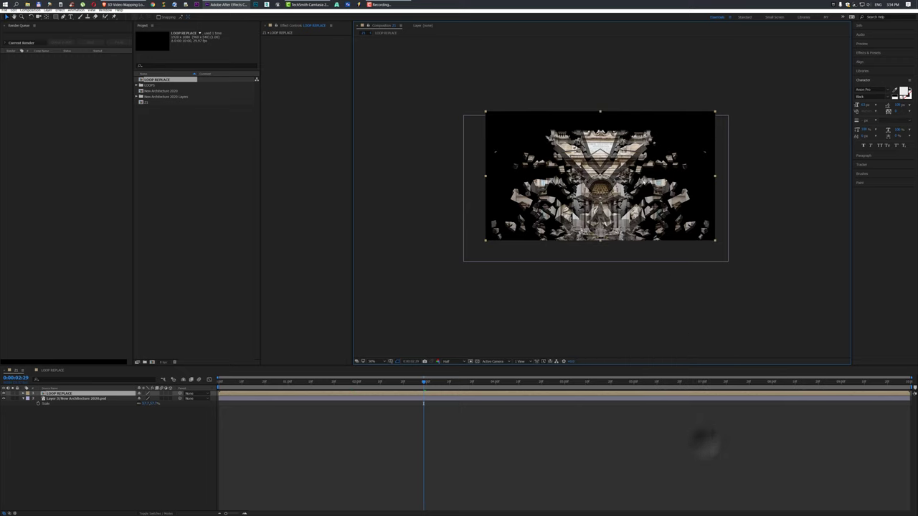
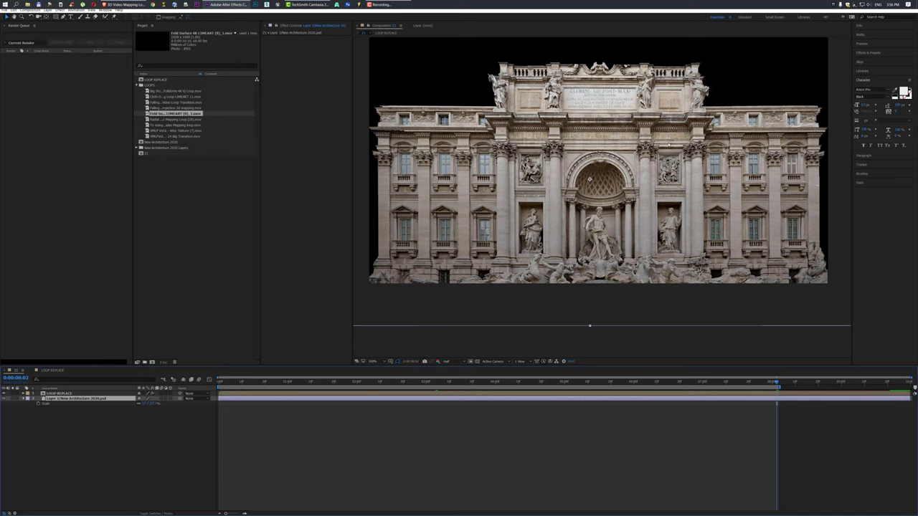
pyautogui.press('space')
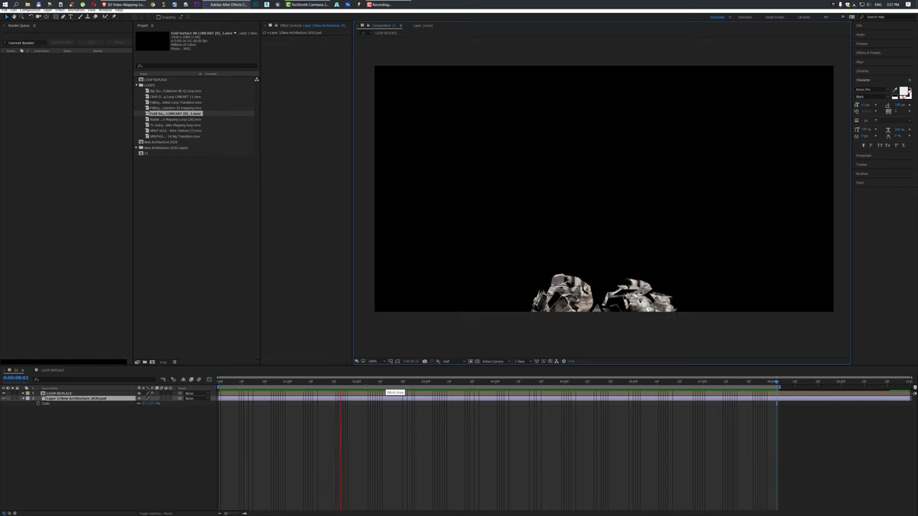
pyautogui.moveTo(361, 382); pyautogui.dragTo(407, 383)
pyautogui.click(474, 394)
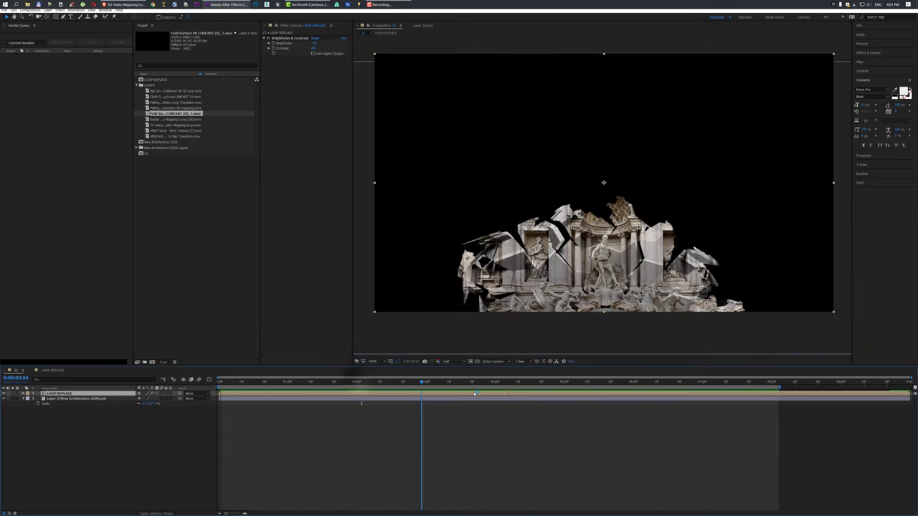
pyautogui.moveTo(474, 393); pyautogui.dragTo(583, 400)
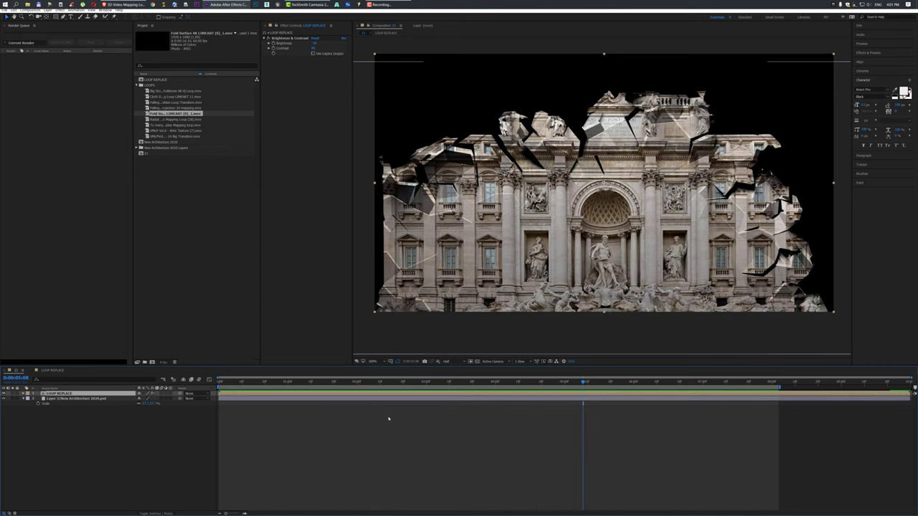
# Apply a Displacement Map effect to the facade layer with LOOP REPLACE as its displacement map layer, and preview the animation
pyautogui.click(344, 398)
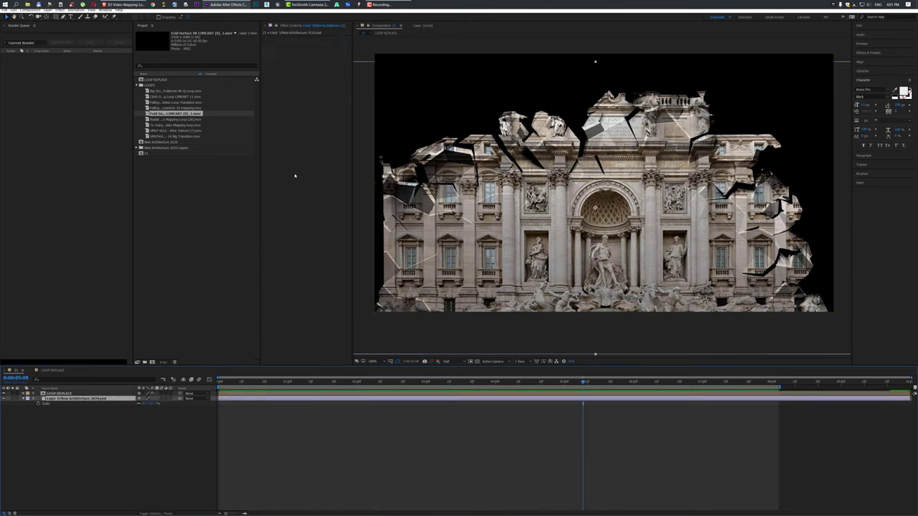
pyautogui.rightClick(304, 120)
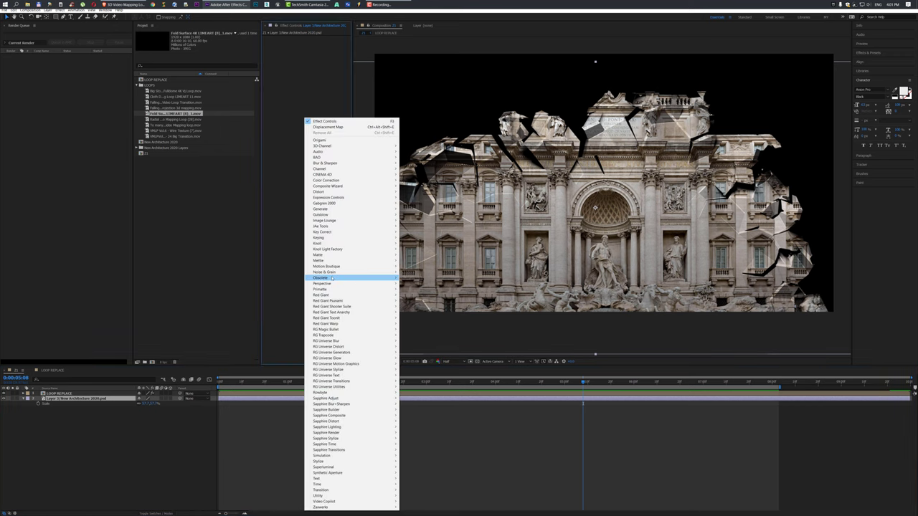
pyautogui.moveTo(323, 193)
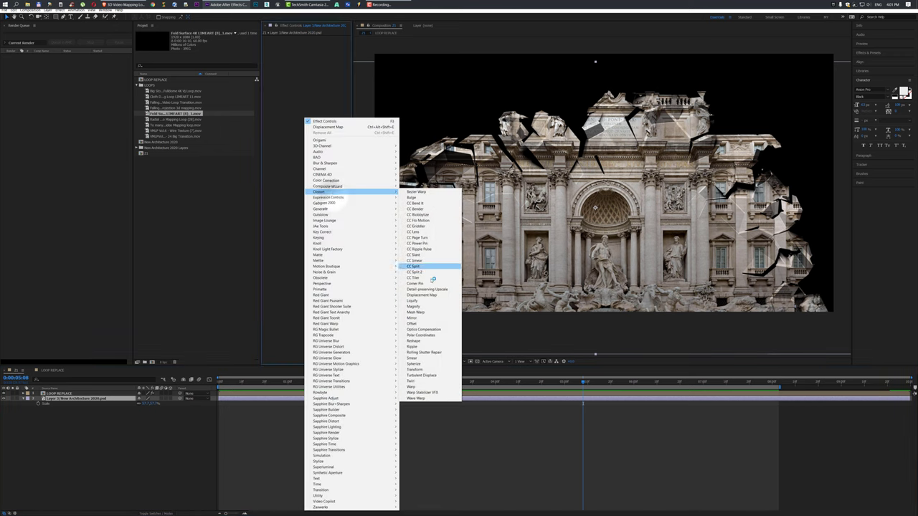
pyautogui.click(429, 296)
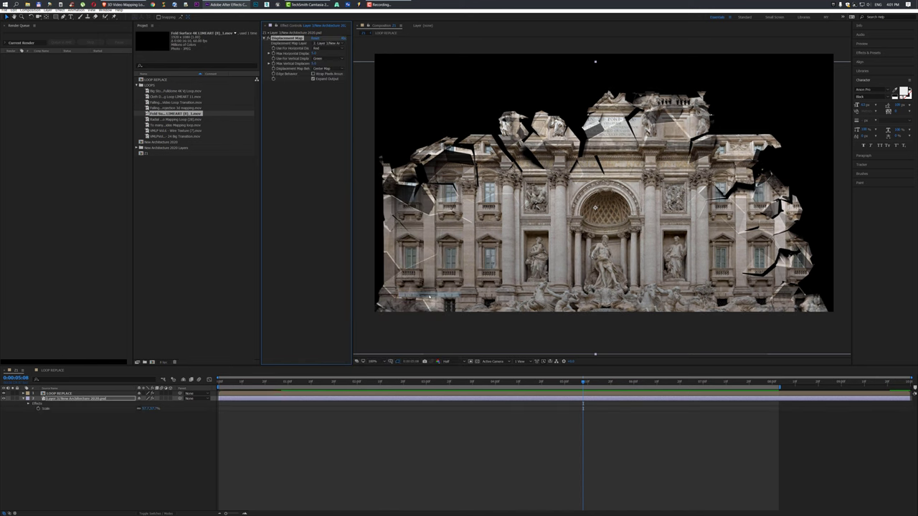
pyautogui.click(327, 43)
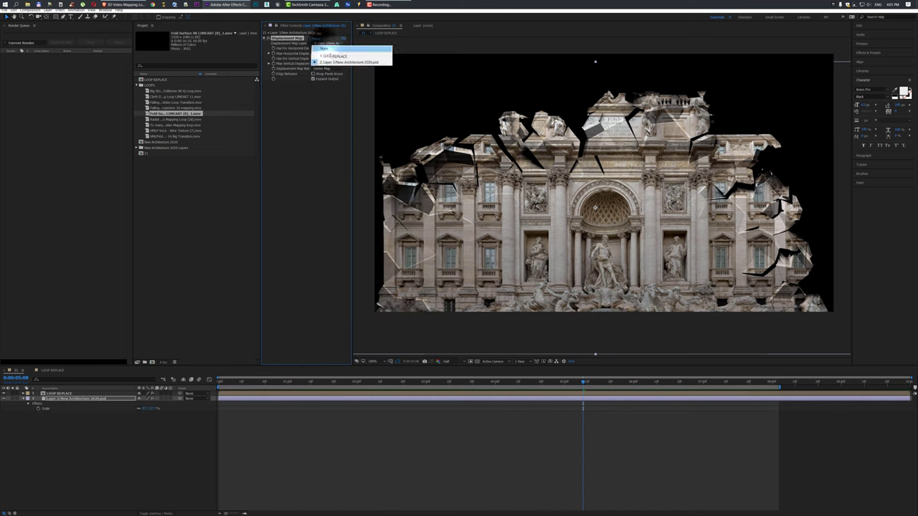
pyautogui.click(330, 53)
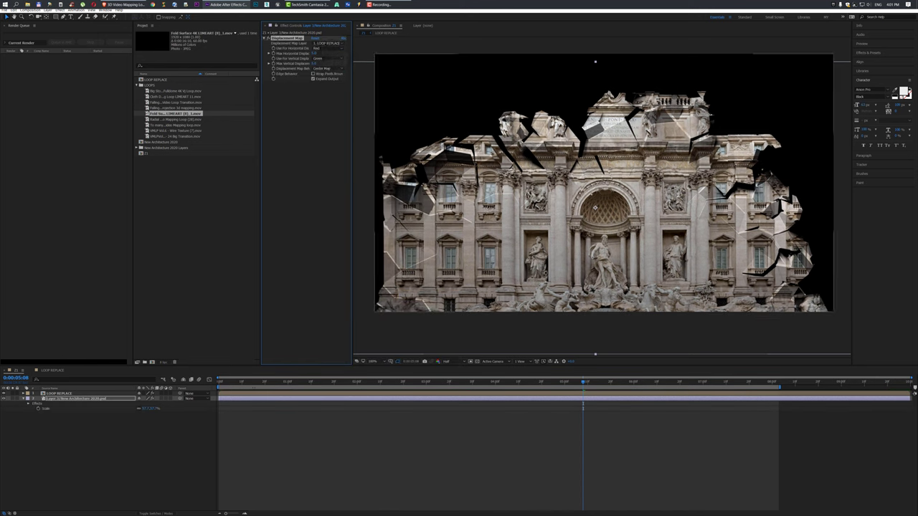
pyautogui.moveTo(239, 380); pyautogui.dragTo(330, 386)
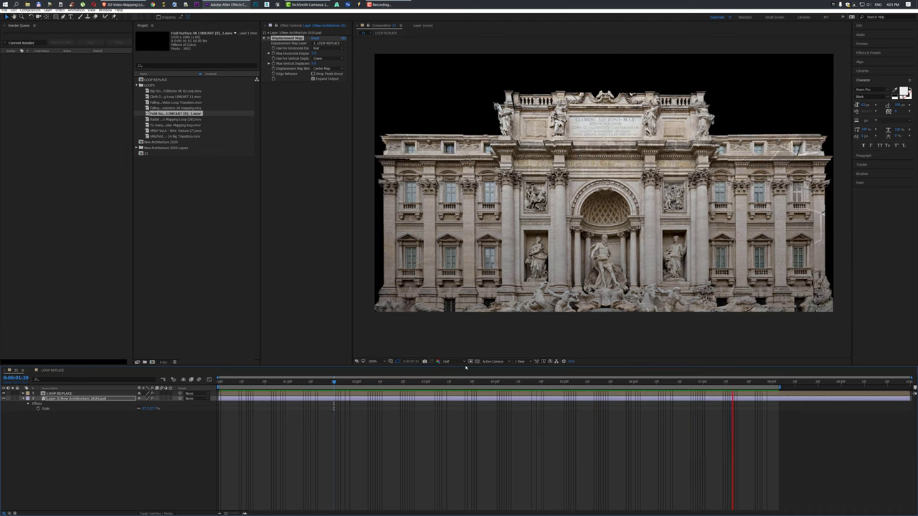
pyautogui.moveTo(410, 383); pyautogui.dragTo(542, 387)
pyautogui.press('space')
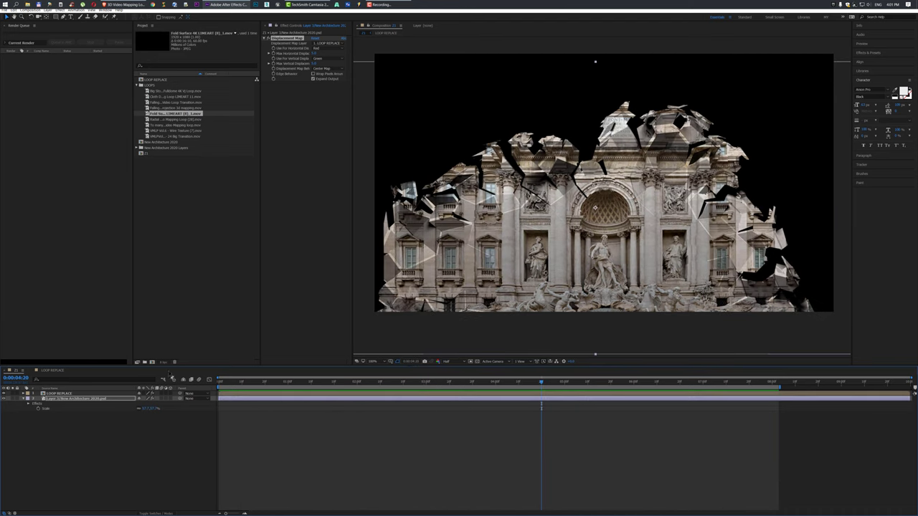
# Add the Radial Displace loop and the wide transition Video Mapping loop on top in LOOP REPLACE, and preview the result in the facade composition
pyautogui.click(50, 370)
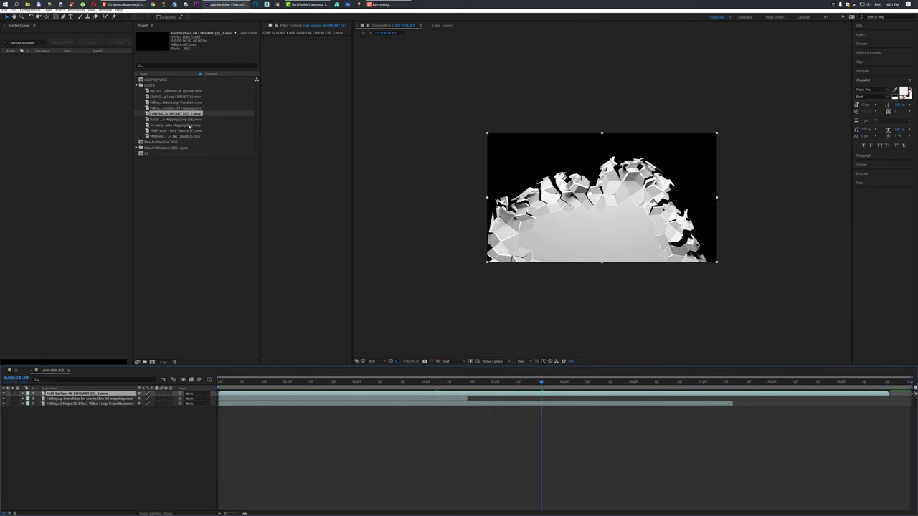
pyautogui.moveTo(189, 120); pyautogui.dragTo(107, 392)
pyautogui.moveTo(341, 381); pyautogui.dragTo(556, 381)
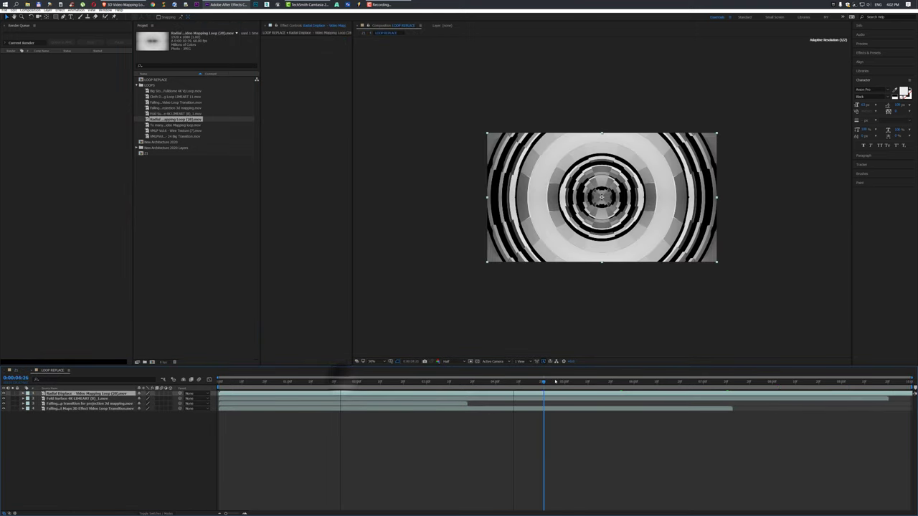
pyautogui.moveTo(171, 125); pyautogui.dragTo(206, 416)
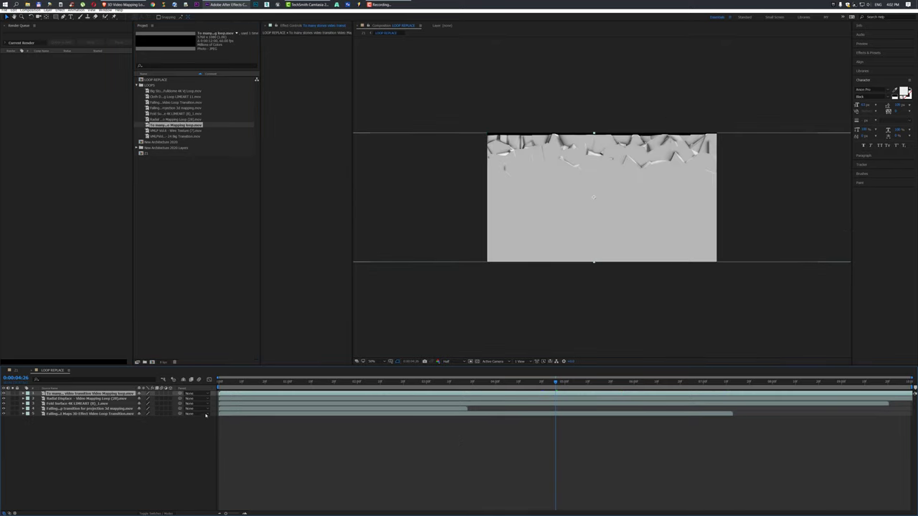
pyautogui.moveTo(233, 382); pyautogui.dragTo(320, 383)
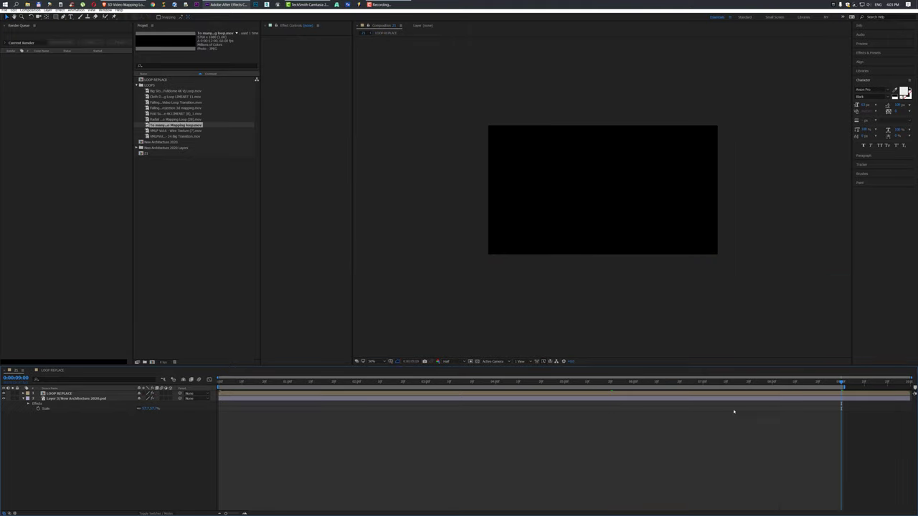
pyautogui.press('.')
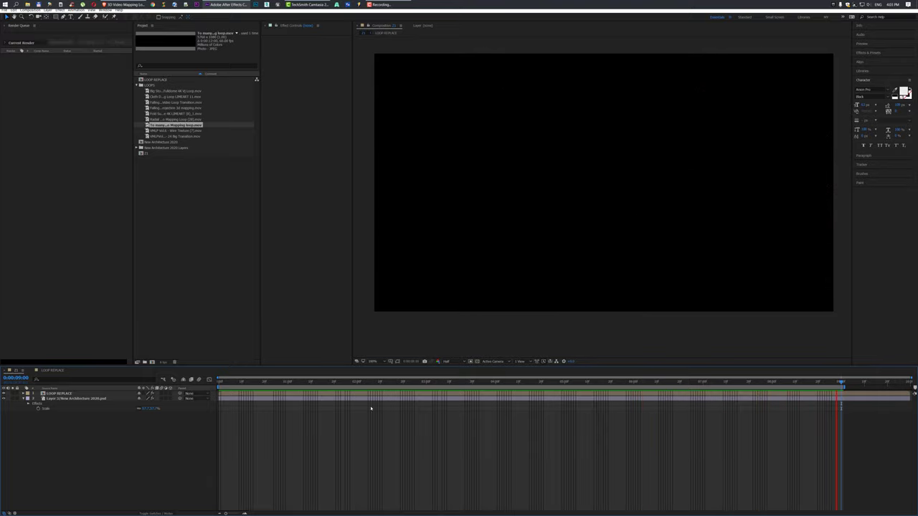
pyautogui.click(241, 381)
pyautogui.moveTo(242, 384); pyautogui.dragTo(458, 384)
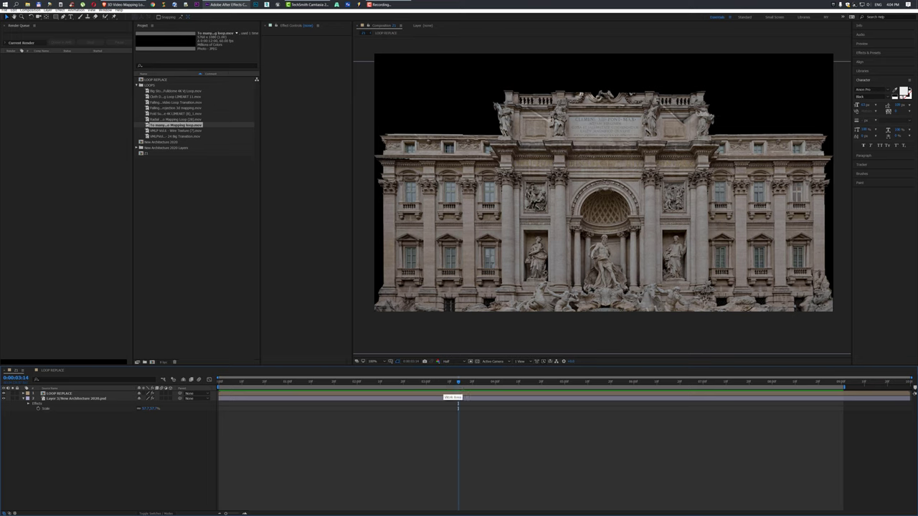
# Add the Wire Texture (7) loop to LOOP REPLACE and raise the brightness of its Brightness & Contrast effect in the facade composition
pyautogui.click(48, 371)
pyautogui.click(148, 131)
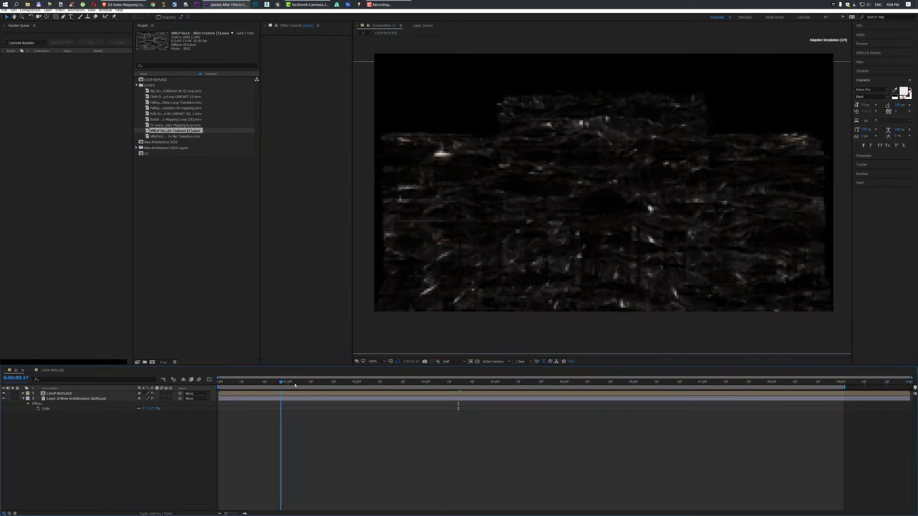
pyautogui.click(374, 394)
pyautogui.moveTo(313, 43)
pyautogui.mouseDown()
pyautogui.moveTo(349, 43)
pyautogui.moveTo(318, 50)
pyautogui.mouseUp()
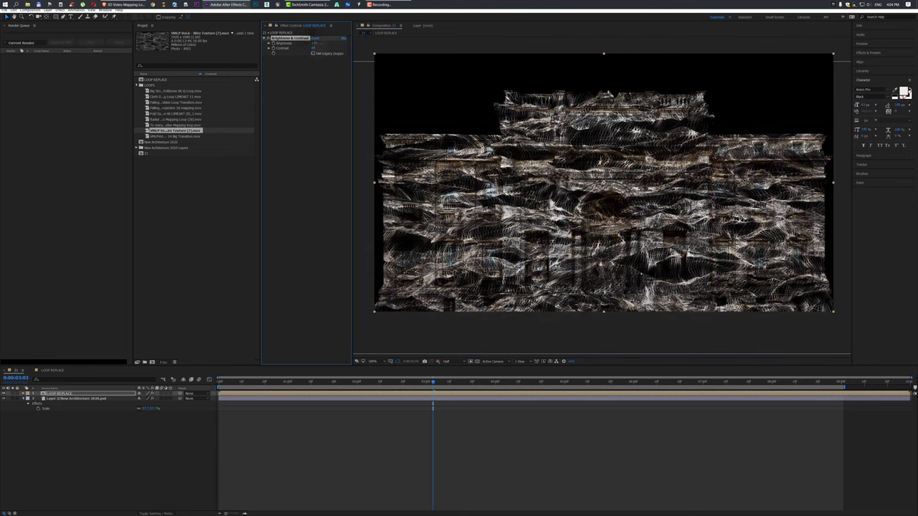
pyautogui.click(313, 53)
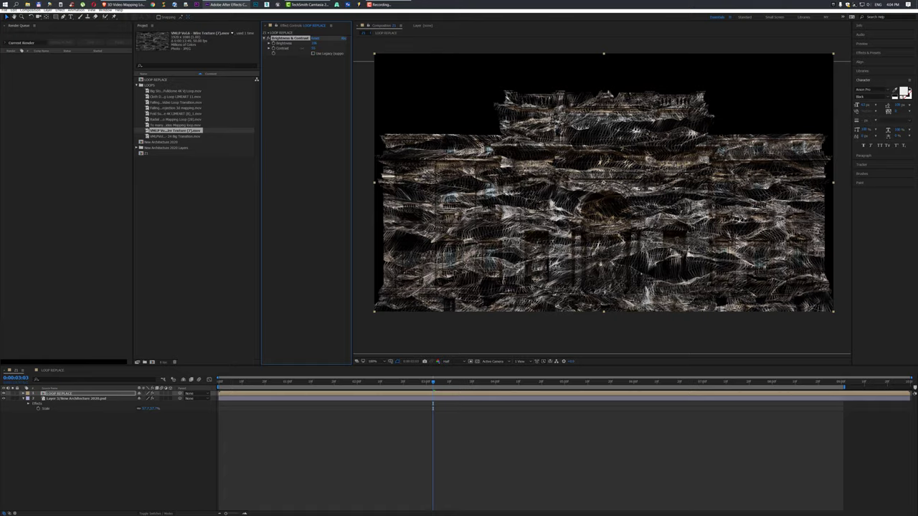
pyautogui.moveTo(248, 382); pyautogui.dragTo(371, 382)
pyautogui.press('space')
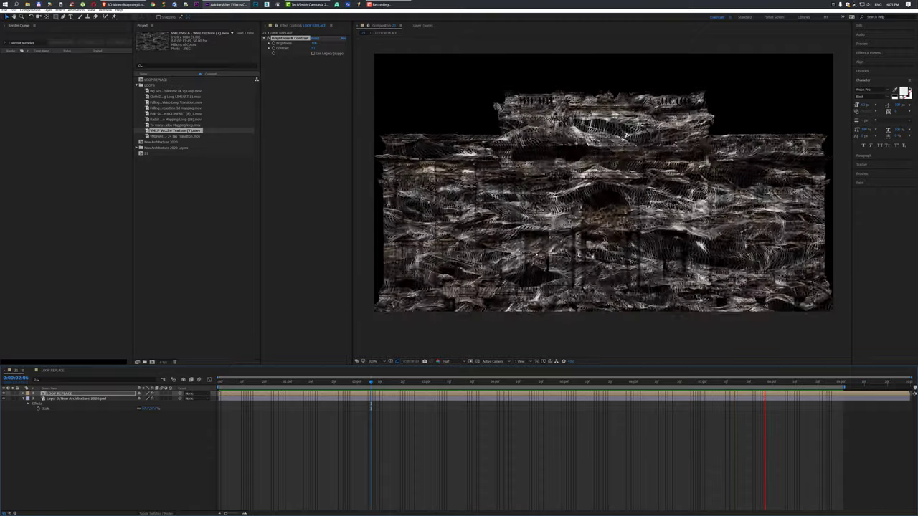
pyautogui.click(430, 381)
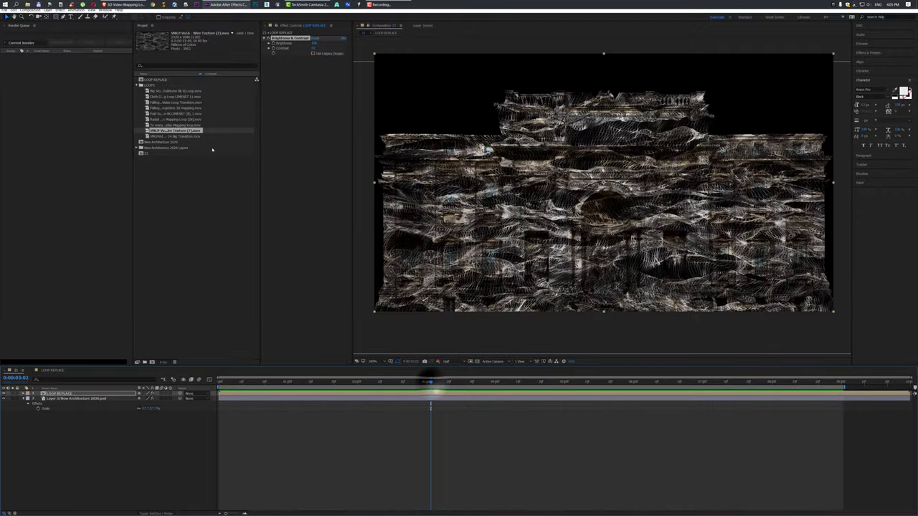
# Hide LOOP REPLACE and place the Layer 2/New Architecture 2020.psd facade directly beneath it in the composition
pyautogui.click(167, 137)
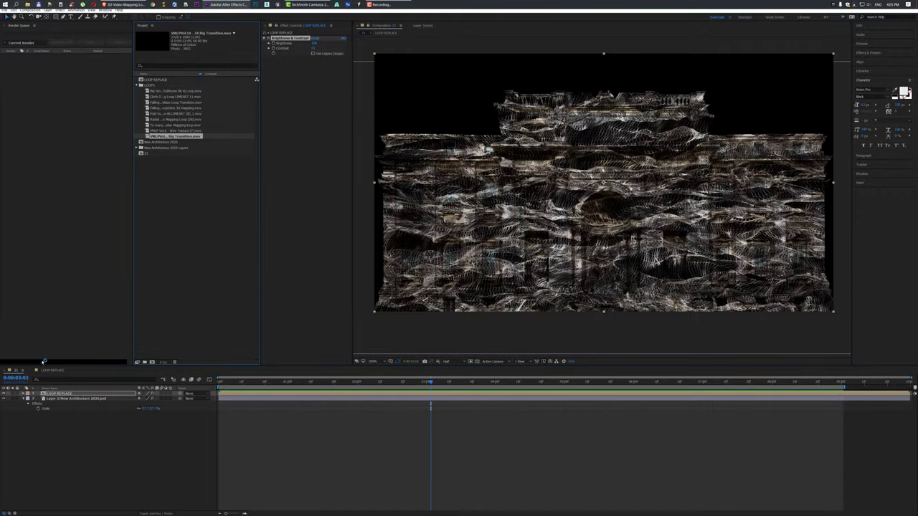
pyautogui.moveTo(236, 382); pyautogui.dragTo(262, 389)
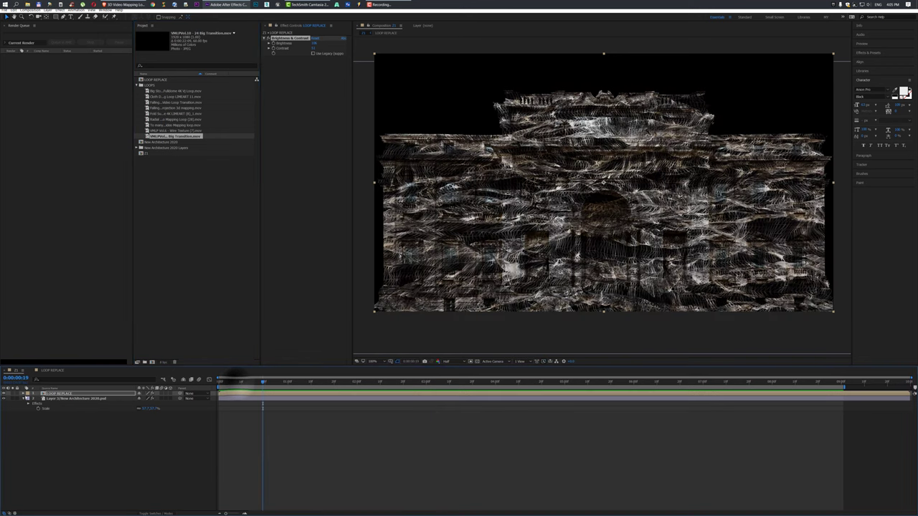
pyautogui.click(3, 394)
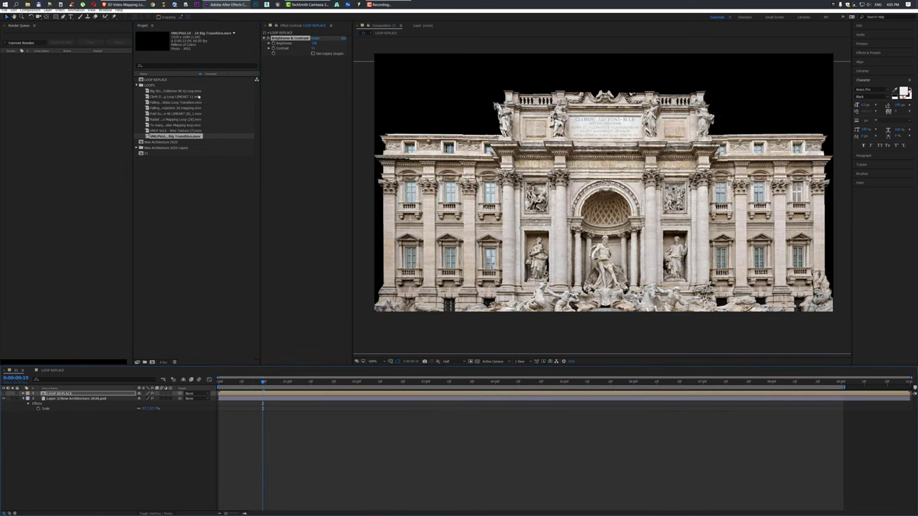
pyautogui.click(137, 147)
pyautogui.click(165, 159)
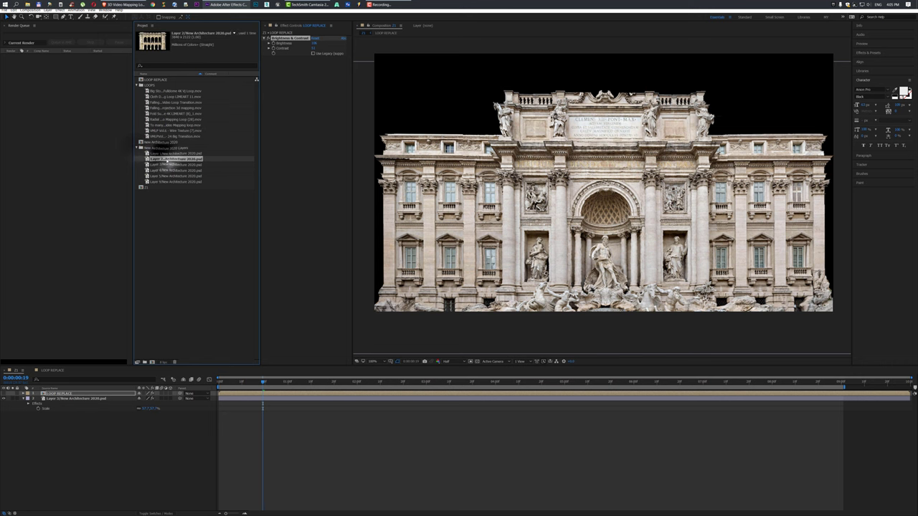
pyautogui.moveTo(166, 159); pyautogui.dragTo(213, 410)
pyautogui.moveTo(208, 401); pyautogui.dragTo(207, 398)
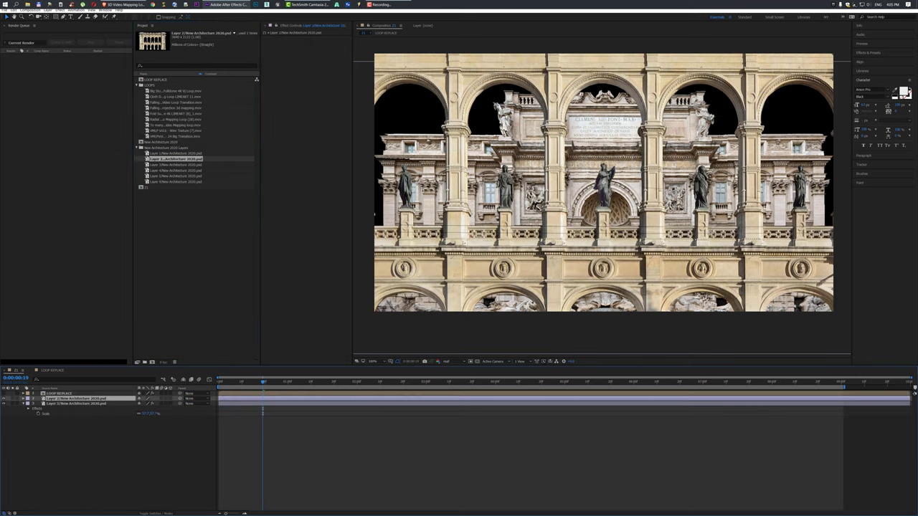
# Hide the original facade layer, then scale down and reposition the new arcade facade to fill the composition frame
pyautogui.click(3, 404)
pyautogui.click(107, 404)
pyautogui.press('s')
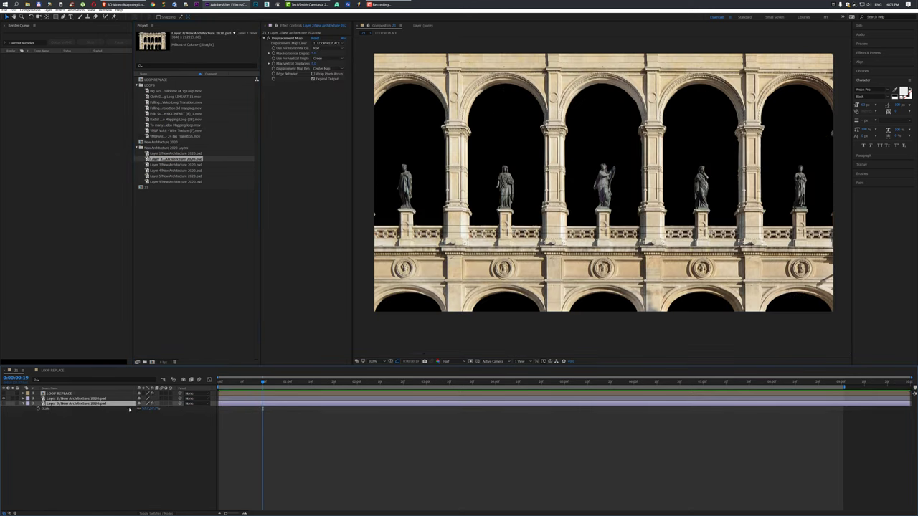
pyautogui.click(114, 399)
pyautogui.press('s')
pyautogui.moveTo(146, 404)
pyautogui.mouseDown()
pyautogui.moveTo(125, 403)
pyautogui.moveTo(140, 404)
pyautogui.mouseUp()
pyautogui.moveTo(781, 255)
pyautogui.mouseDown()
pyautogui.moveTo(783, 225)
pyautogui.moveTo(781, 236)
pyautogui.mouseUp()
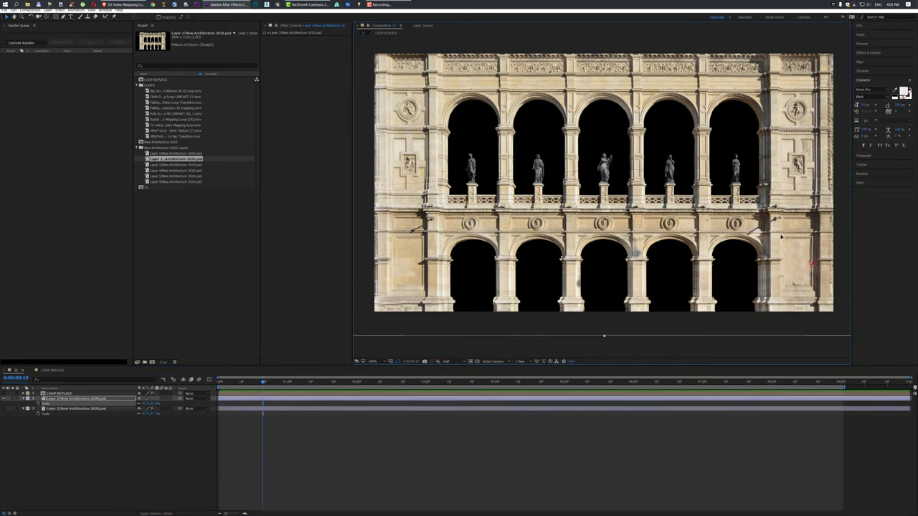
pyautogui.press(',')
pyautogui.moveTo(618, 225); pyautogui.dragTo(607, 224)
# Hide the upper loops in LOOP REPLACE so a lower transition loop plays, and return to the facade composition
pyautogui.click(50, 370)
pyautogui.click(17, 371)
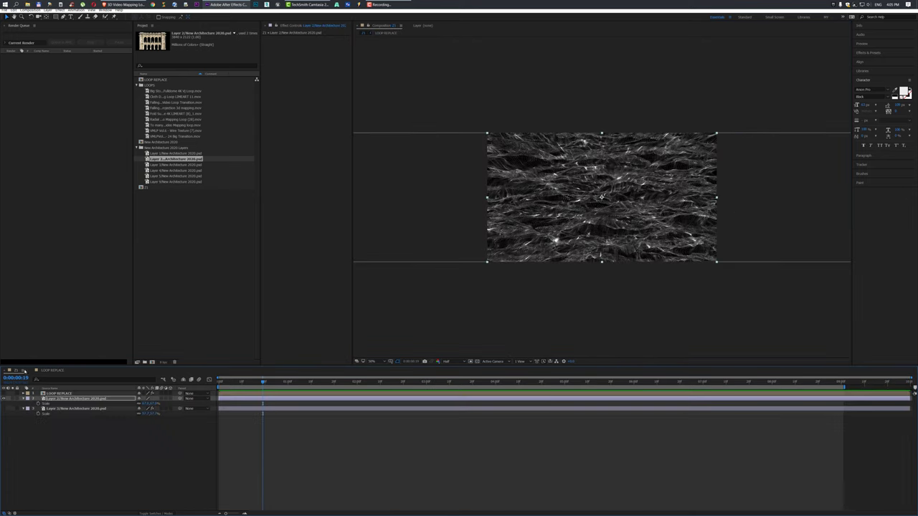
pyautogui.click(51, 371)
pyautogui.moveTo(3, 395); pyautogui.dragTo(4, 407)
pyautogui.click(14, 408)
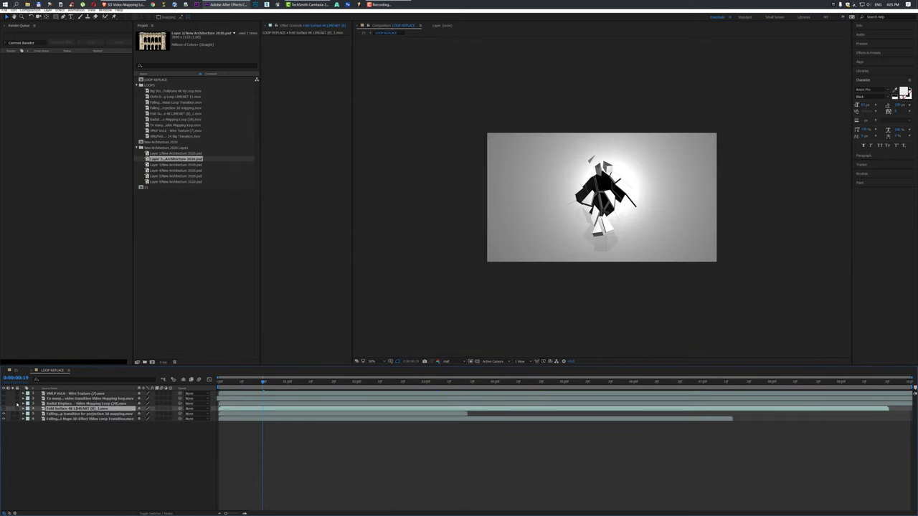
pyautogui.click(15, 371)
# Apply a Displacement Map effect to the new arcade facade layer and preview the animation
pyautogui.rightClick(287, 89)
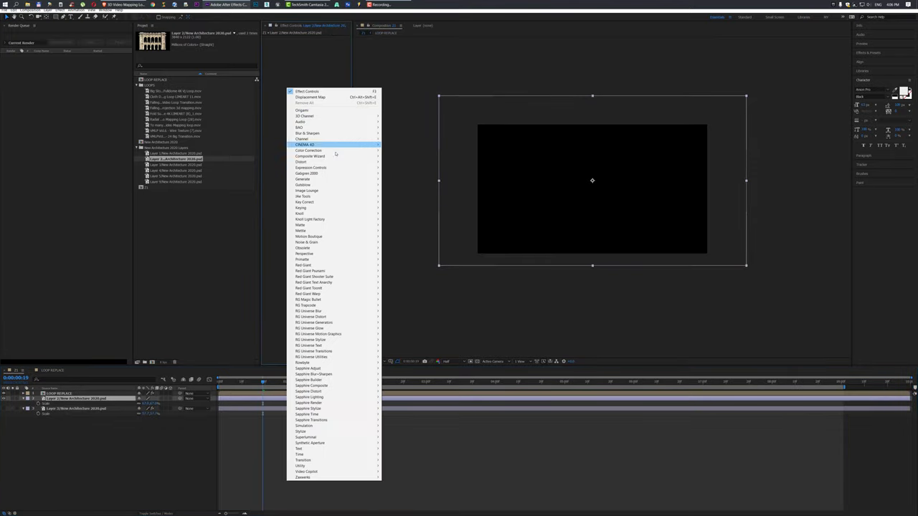
pyautogui.moveTo(308, 162)
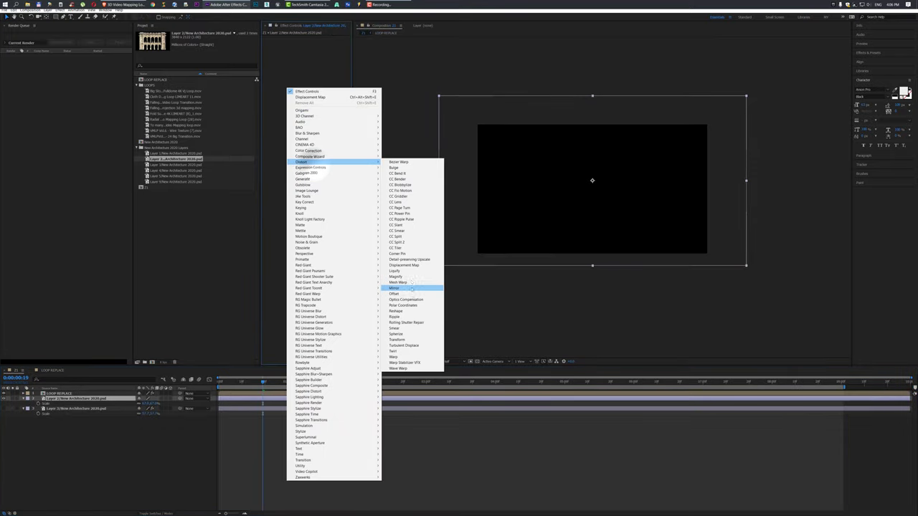
pyautogui.click(405, 265)
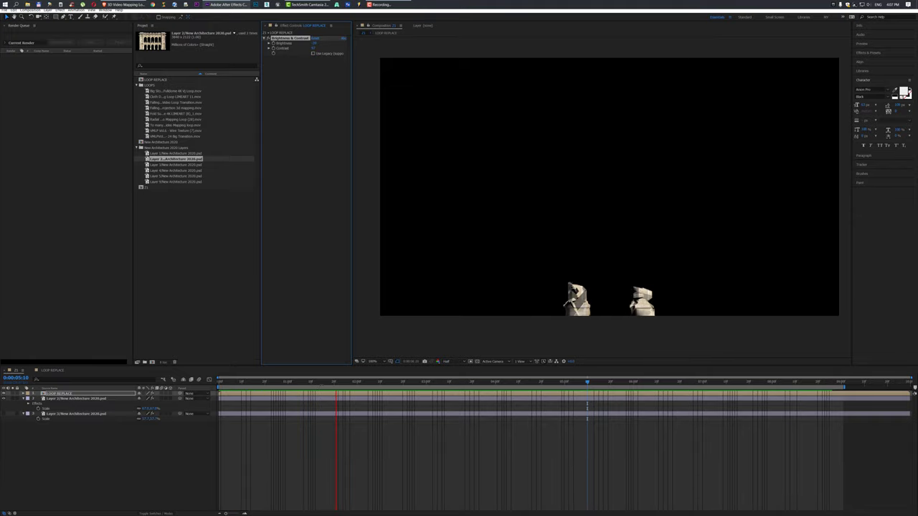
pyautogui.moveTo(266, 382); pyautogui.dragTo(587, 382)
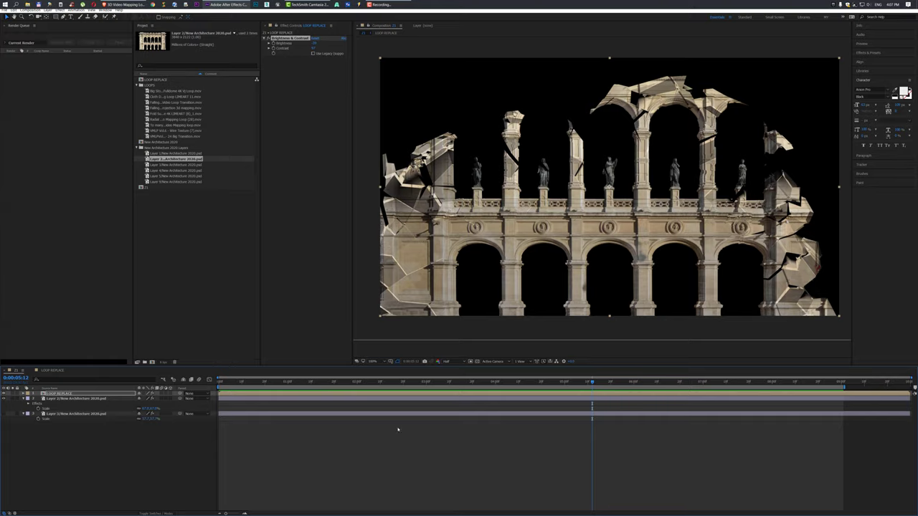
# Add the facade composition to the render queue and open its output module settings
pyautogui.hotkey('ctrl', 'm')
pyautogui.click(47, 66)
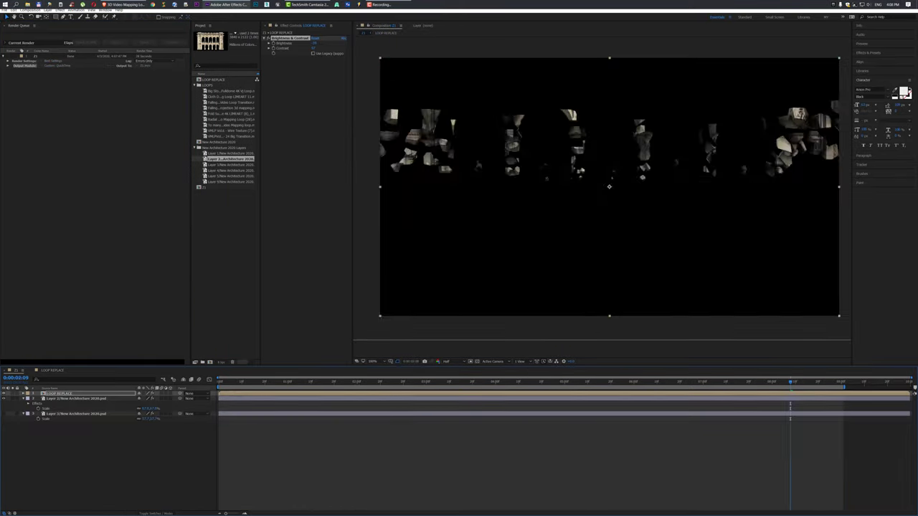
# Queue the facade composition for a second render, set its output module and destination file, and render it
pyautogui.click(434, 382)
pyautogui.click(4, 10)
pyautogui.moveTo(30, 99)
pyautogui.click(136, 106)
pyautogui.click(57, 80)
pyautogui.click(145, 80)
pyautogui.click(627, 407)
pyautogui.click(172, 42)
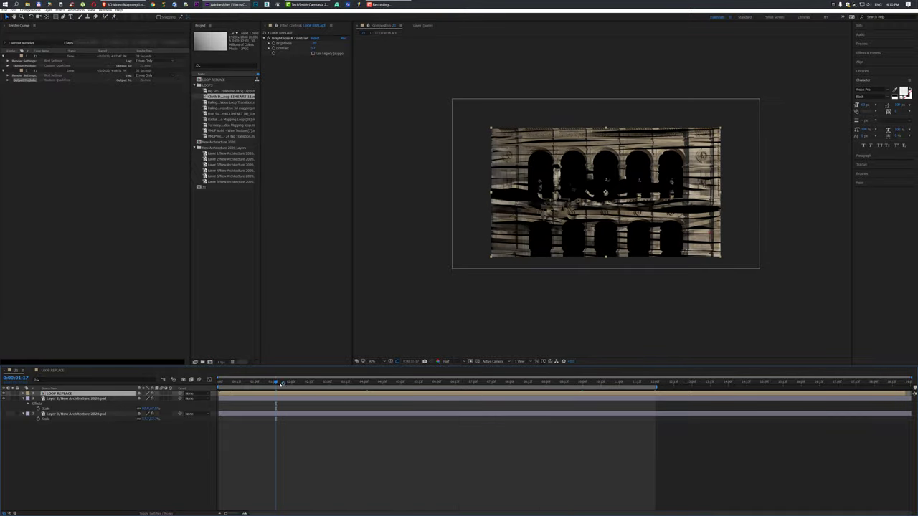
# Queue the composition with the Cloth loop for rendering, customize its output module settings and destination, and start the render
pyautogui.click(4, 10)
pyautogui.click(136, 106)
pyautogui.click(59, 95)
pyautogui.click(402, 325)
pyautogui.click(401, 343)
pyautogui.click(500, 358)
pyautogui.click(146, 94)
pyautogui.click(173, 43)
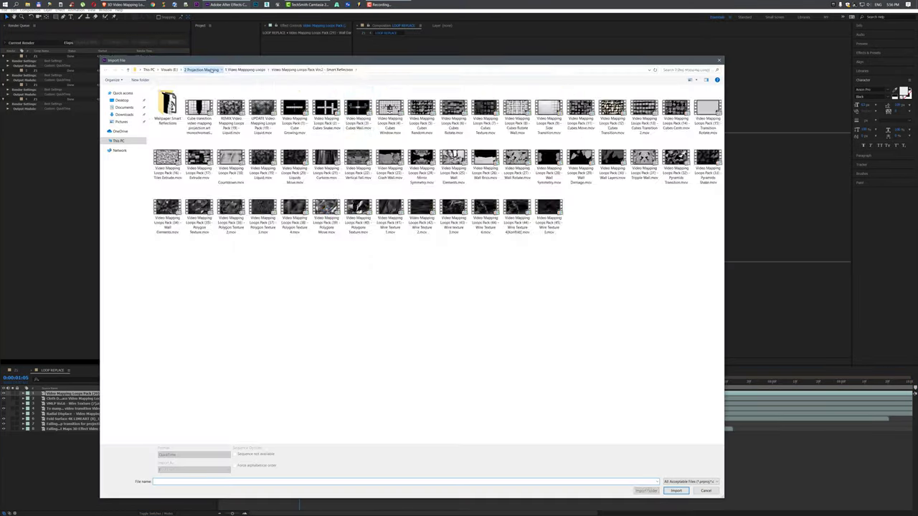
# Browse to the 2 Projection Mapping folder for importing footage, and preview the facade composition with the new displacement loop
pyautogui.click(215, 70)
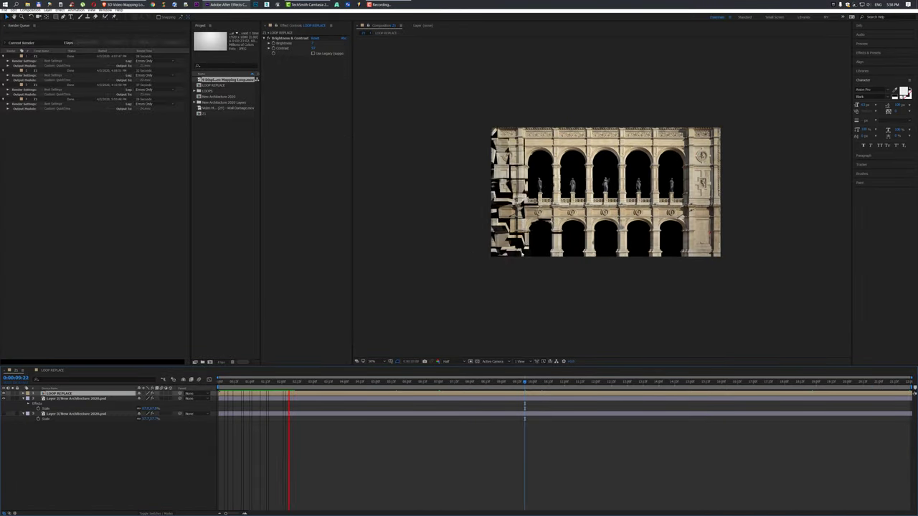
pyautogui.scroll(2, 603, 196)
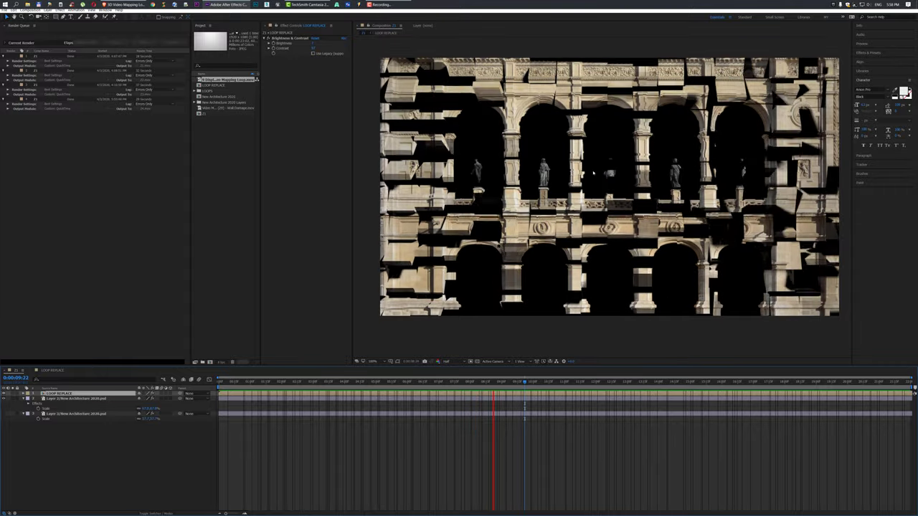
# Queue the facade composition for rendering with custom QuickTime output, name the output file 25, and render it
pyautogui.click(5, 10)
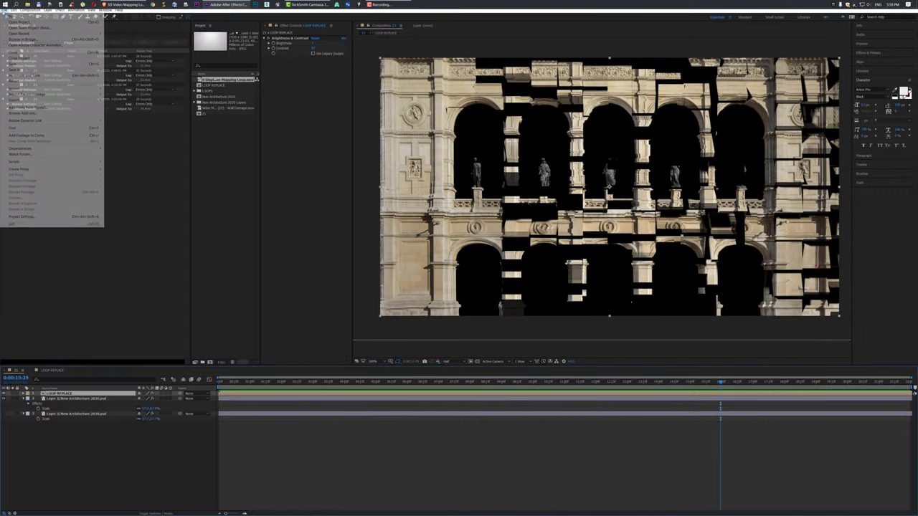
pyautogui.moveTo(29, 93)
pyautogui.click(133, 100)
pyautogui.click(54, 124)
pyautogui.click(435, 192)
pyautogui.click(435, 260)
pyautogui.click(499, 358)
pyautogui.click(144, 123)
pyautogui.write('25')
pyautogui.click(629, 408)
pyautogui.click(172, 43)
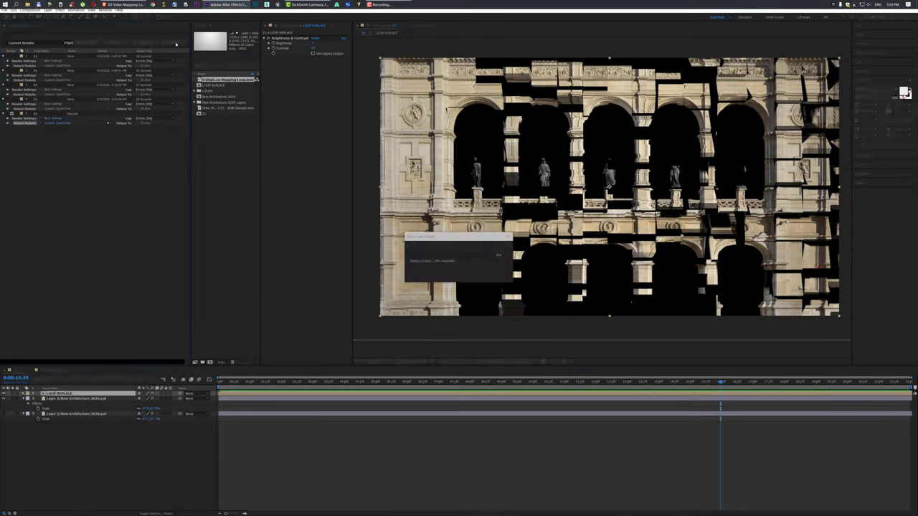
pyautogui.scroll(-1, 568, 149)
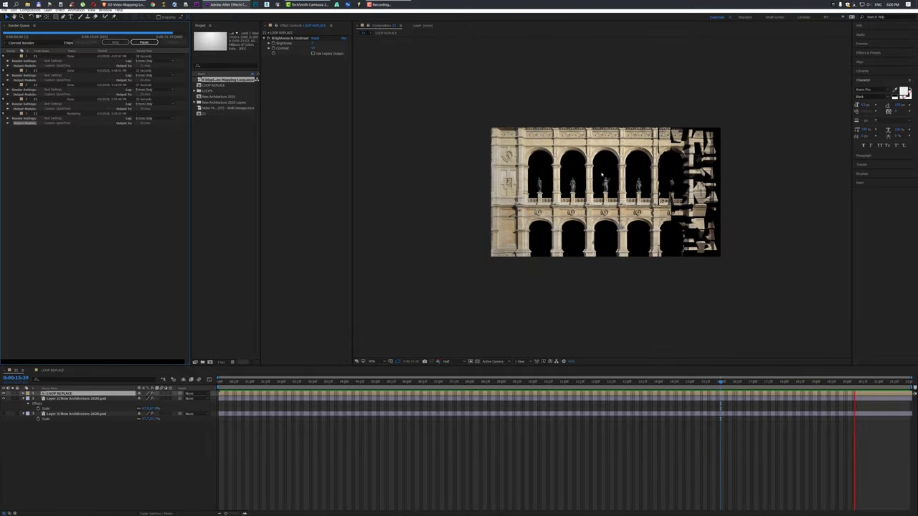
# Place the Big Stones Minerals Fragments loop on top in LOOP REPLACE and scale it down slightly
pyautogui.rightClick(219, 172)
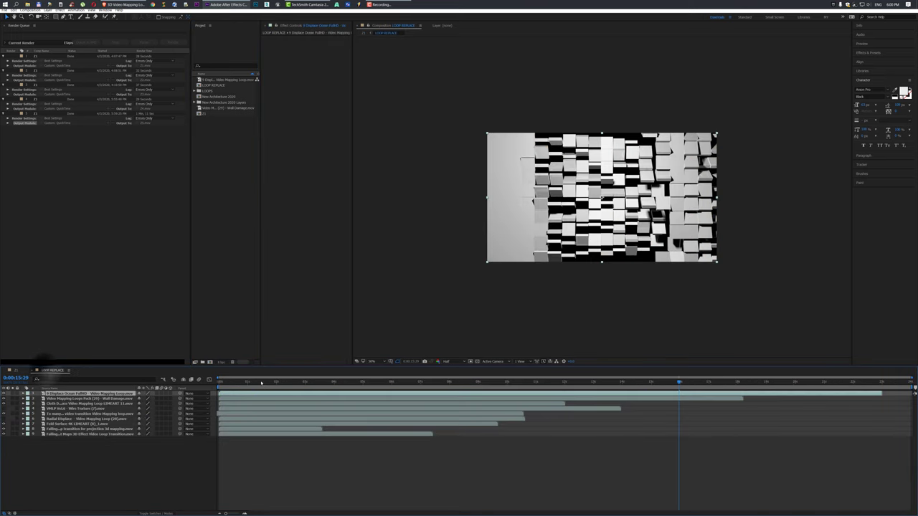
pyautogui.click(263, 381)
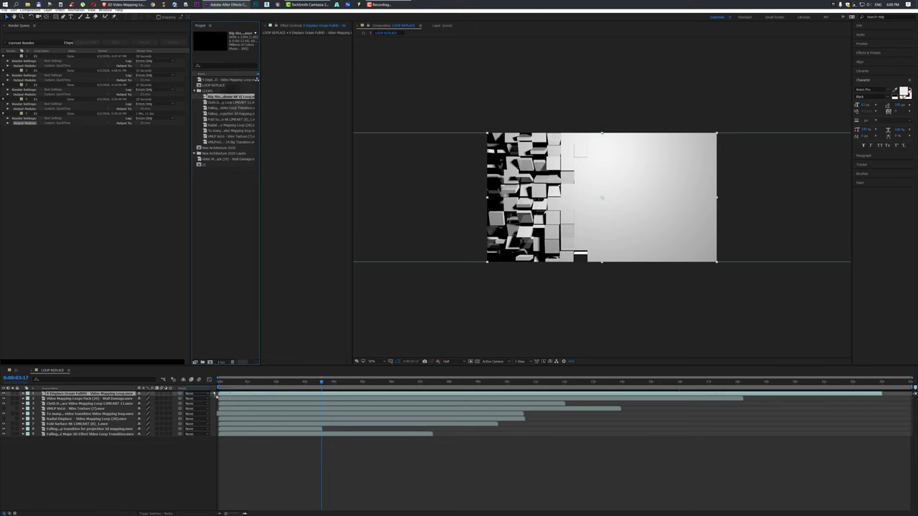
pyautogui.moveTo(217, 395); pyautogui.dragTo(421, 383)
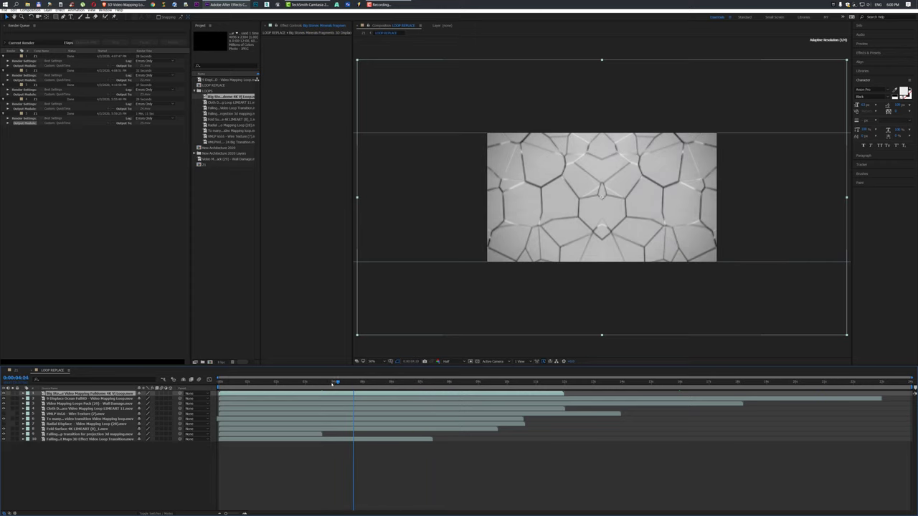
pyautogui.moveTo(335, 382); pyautogui.dragTo(312, 384)
pyautogui.press('s')
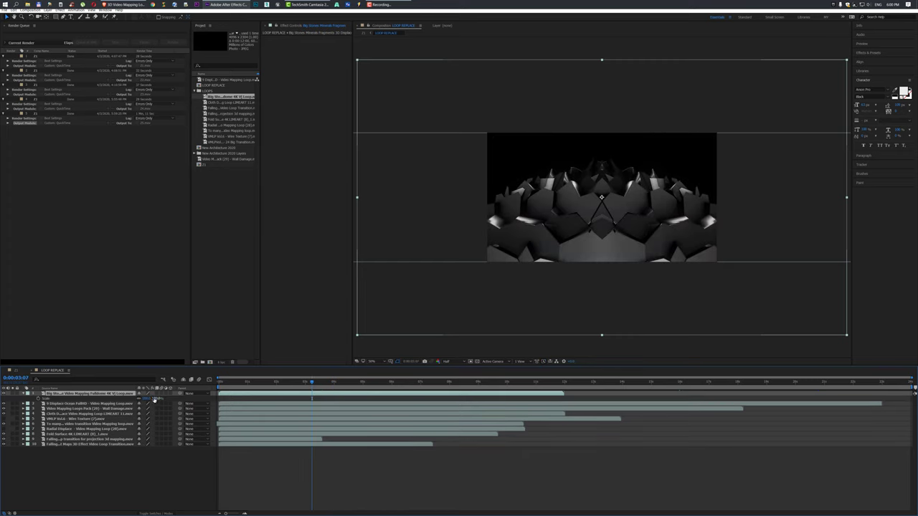
pyautogui.moveTo(151, 399)
pyautogui.mouseDown()
pyautogui.moveTo(142, 399)
pyautogui.moveTo(162, 398)
pyautogui.mouseUp()
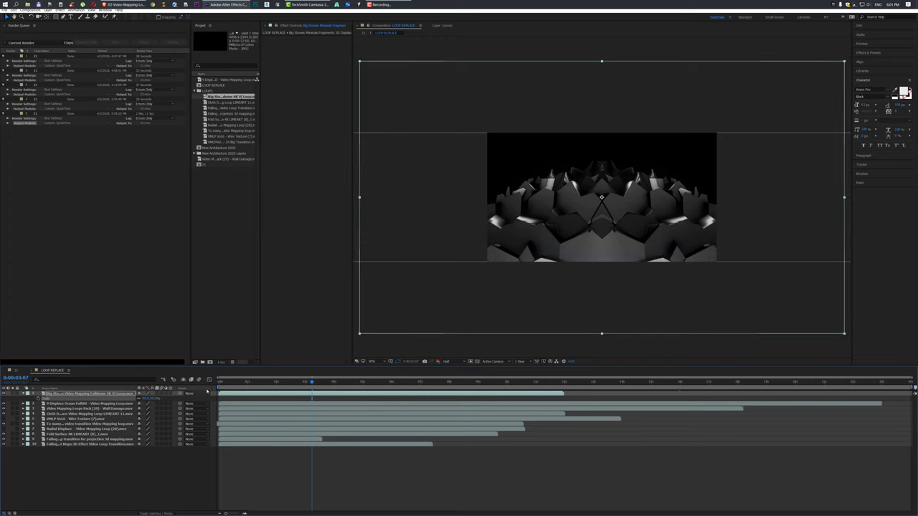
# Raise the brightness of LOOP REPLACE's Brightness & Contrast effect in the facade composition and preview the stone animation
pyautogui.click(17, 370)
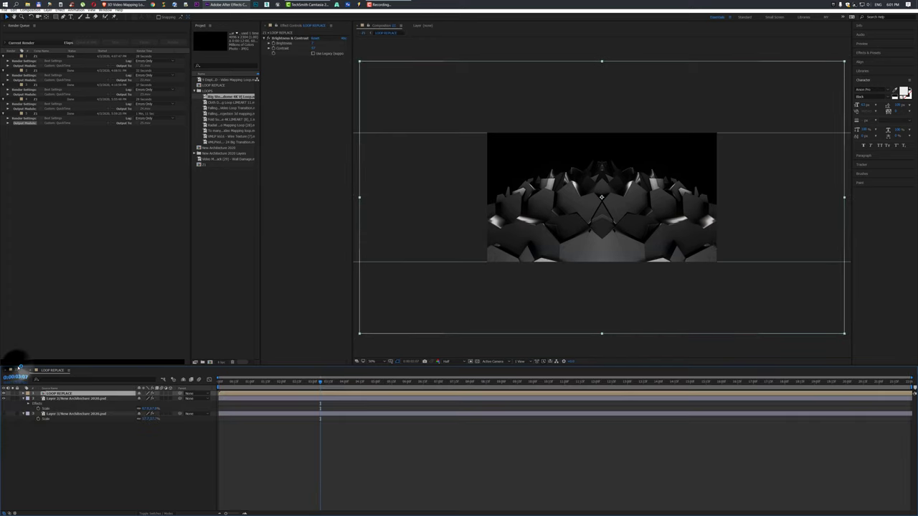
pyautogui.moveTo(273, 383); pyautogui.dragTo(320, 390)
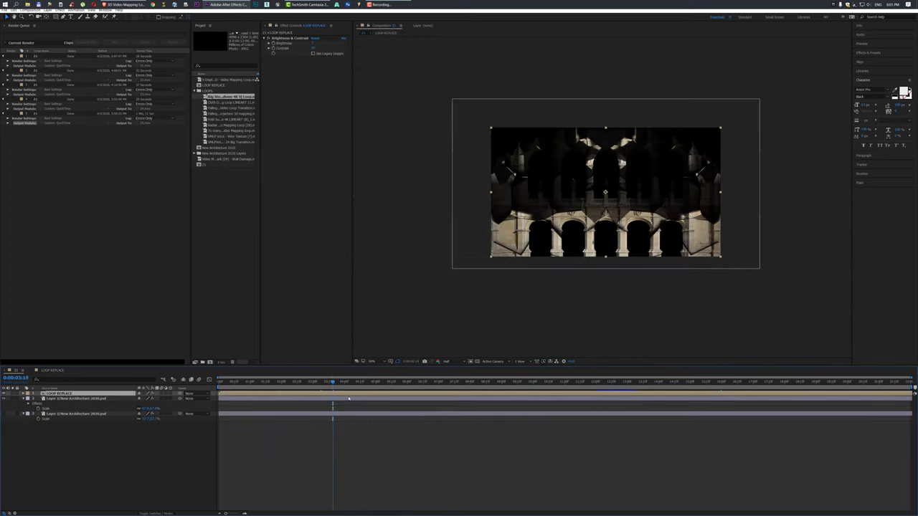
pyautogui.moveTo(313, 44); pyautogui.dragTo(324, 43)
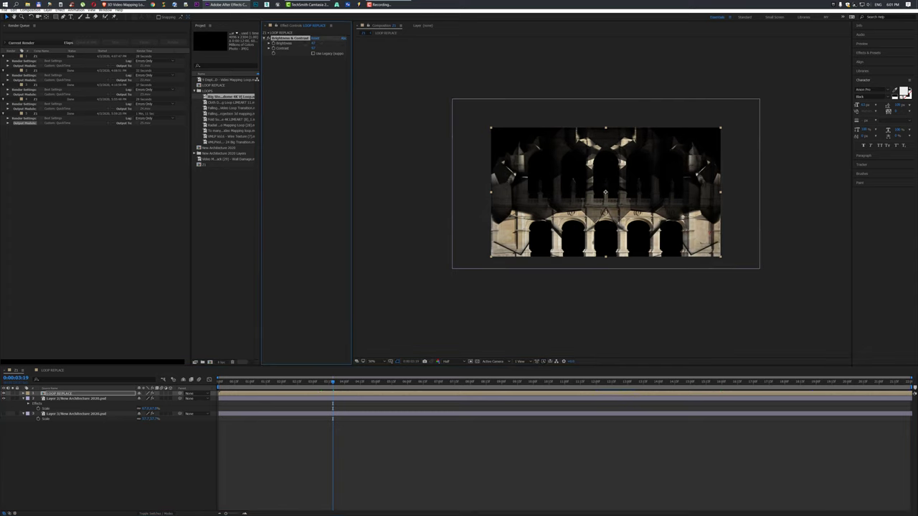
pyautogui.moveTo(302, 382); pyautogui.dragTo(572, 373)
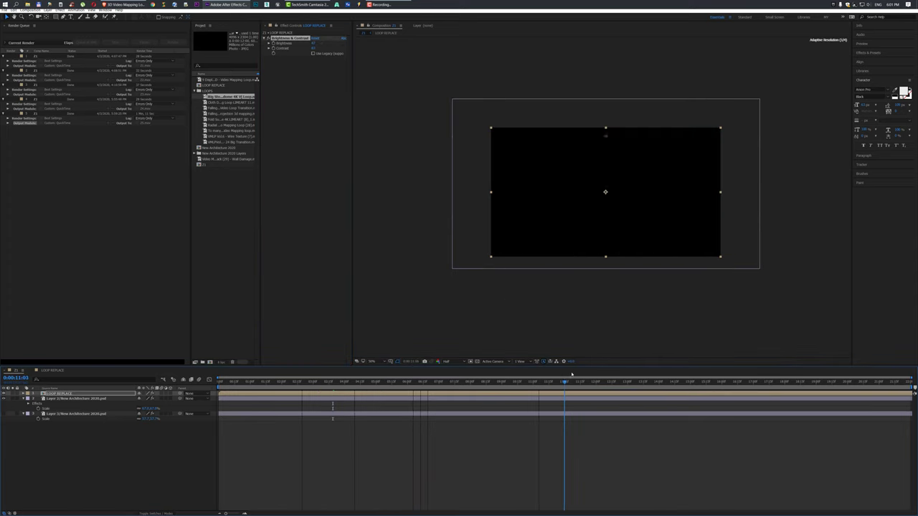
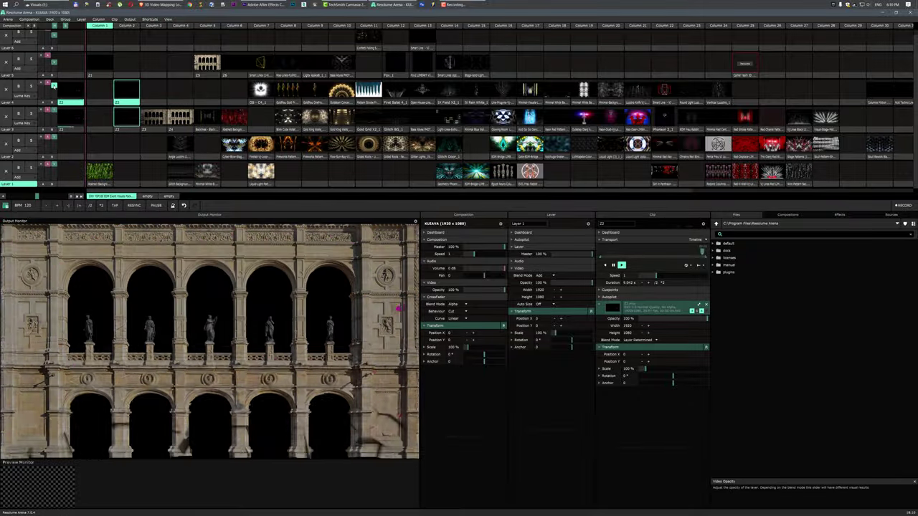
# In Resolume Arena, adjust Layer 4's opacity and apply the Colorize effect to clip 22 on Layer 3
pyautogui.moveTo(54, 86); pyautogui.dragTo(54, 83)
pyautogui.click(126, 130)
pyautogui.click(839, 215)
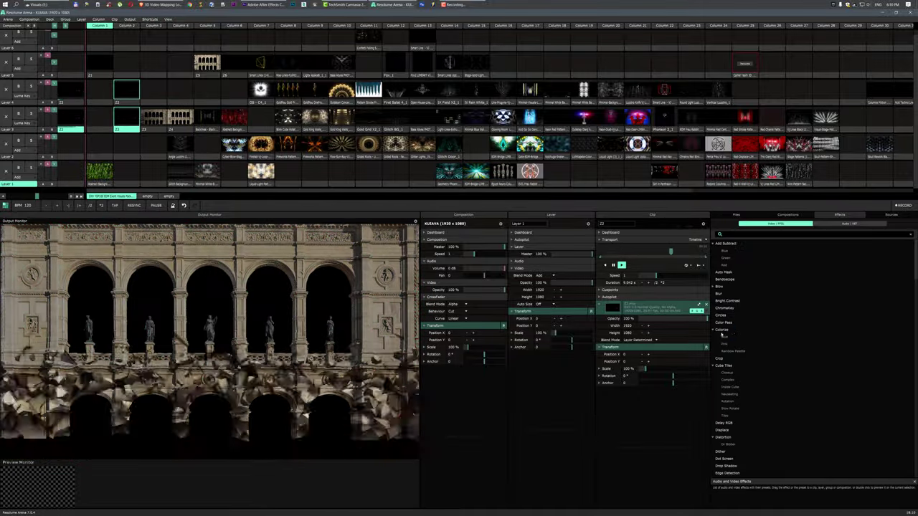
pyautogui.doubleClick(722, 331)
pyautogui.click(609, 390)
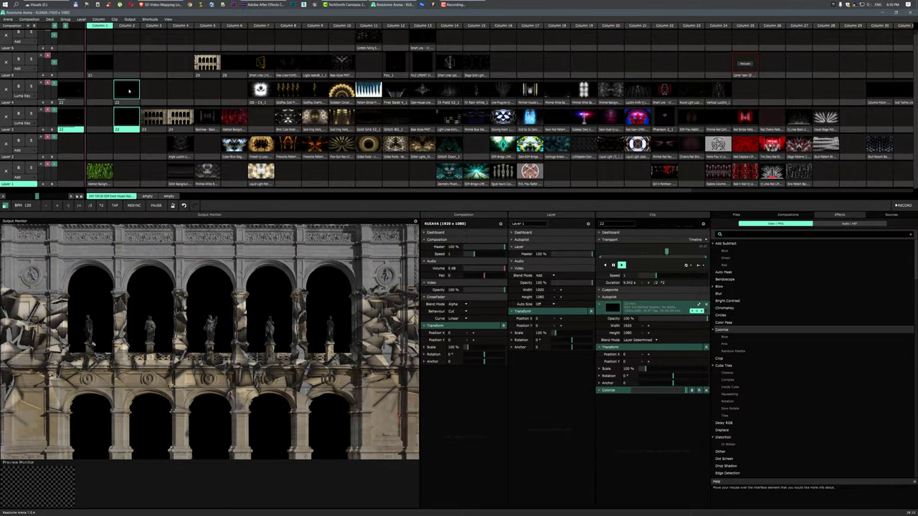
# Start clip 22 on Layer 4 and clip 21 on Layer 5 to play over the colorized facade
pyautogui.click(128, 94)
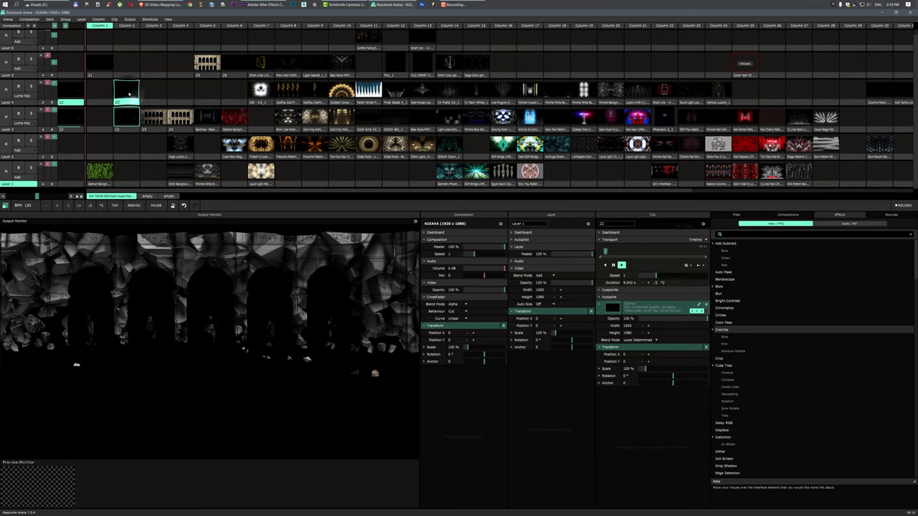
pyautogui.click(100, 64)
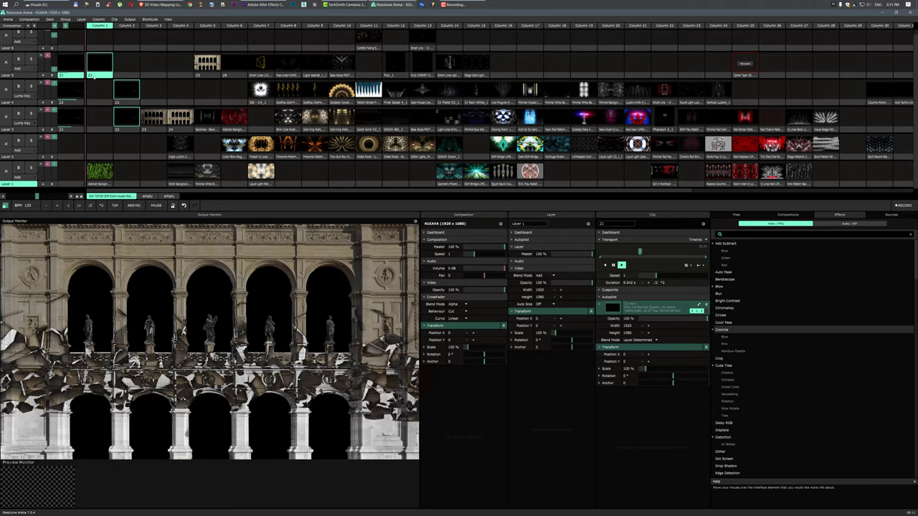
# Move clip Z1 on Layer 5 to column 2, start it, and tint it blue with the Colorize effect
pyautogui.moveTo(95, 74); pyautogui.dragTo(127, 74)
pyautogui.click(129, 63)
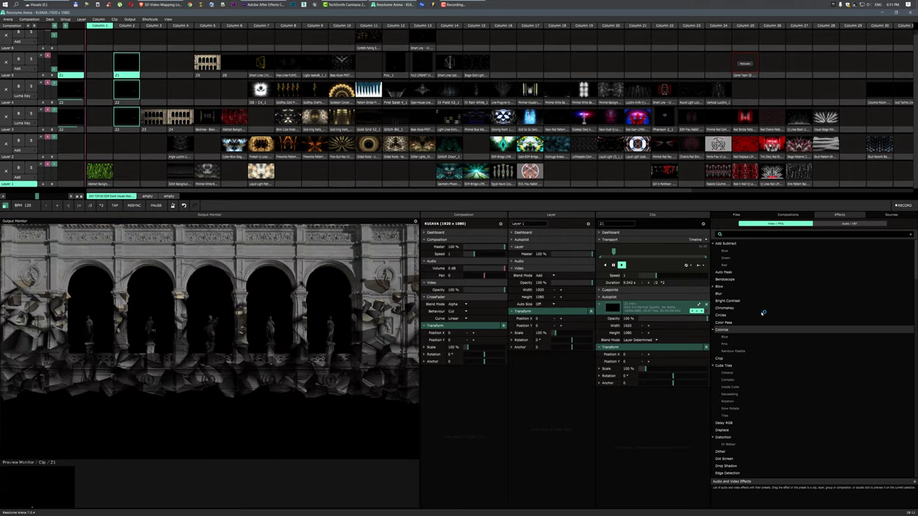
pyautogui.moveTo(721, 330); pyautogui.dragTo(645, 363)
pyautogui.click(631, 413)
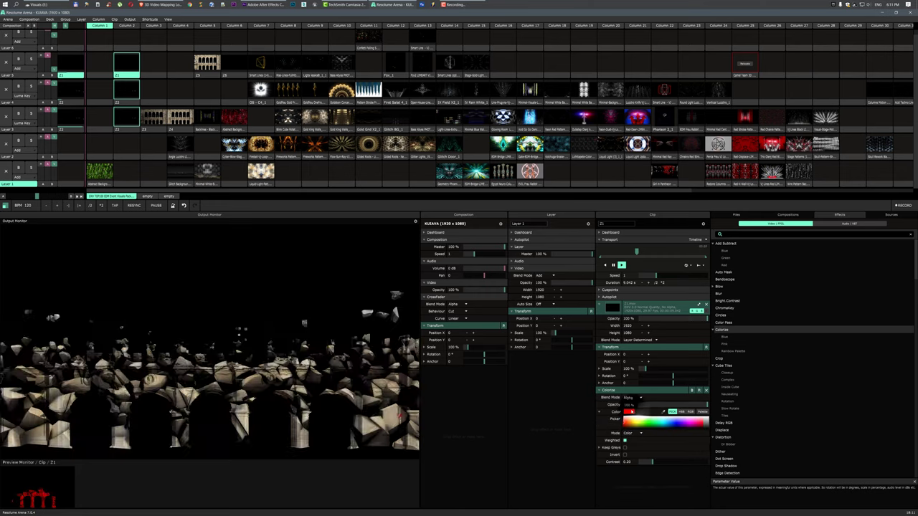
pyautogui.click(671, 422)
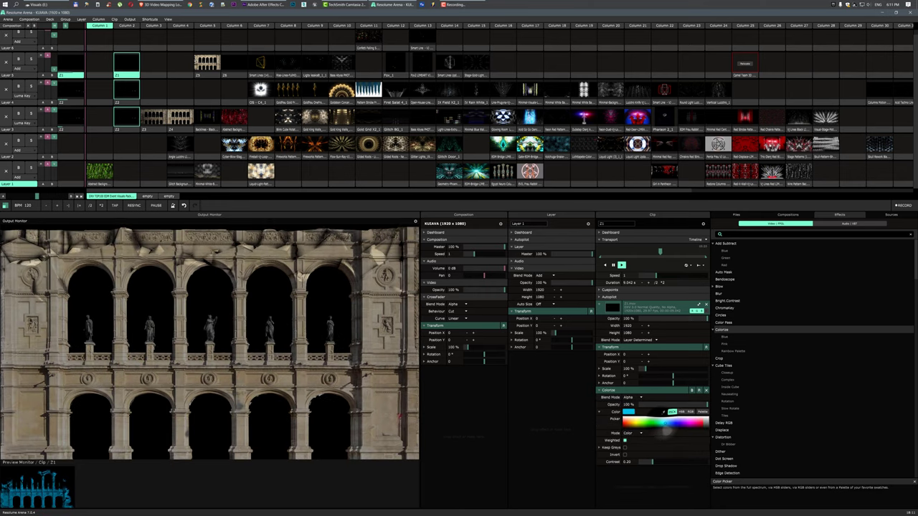
# Set Layer 5's blend mode to Luma Key and play the Gold Grid X2_1 clip on Layer 1
pyautogui.moveTo(55, 70); pyautogui.dragTo(59, 57)
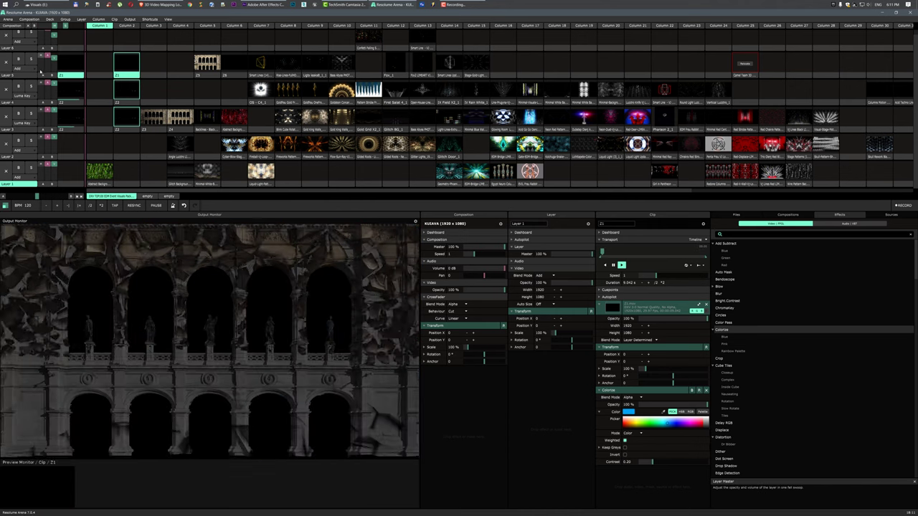
pyautogui.click(26, 69)
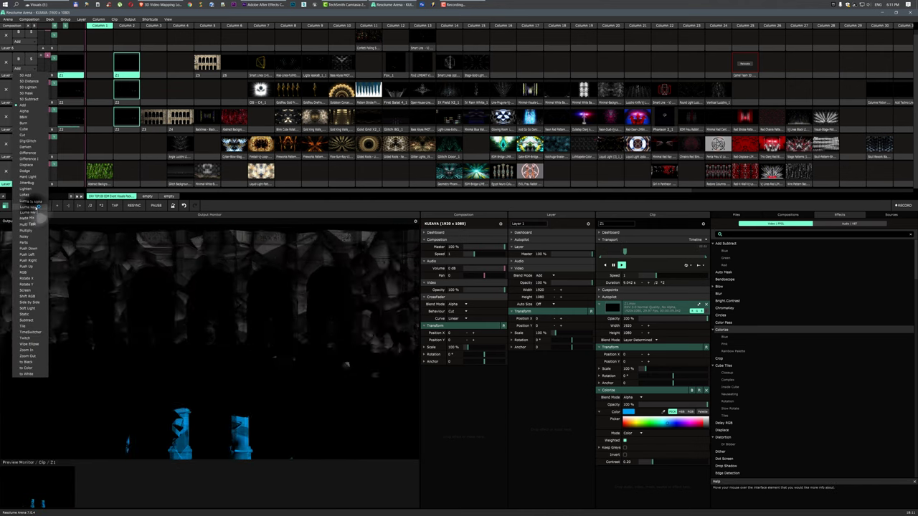
pyautogui.click(30, 207)
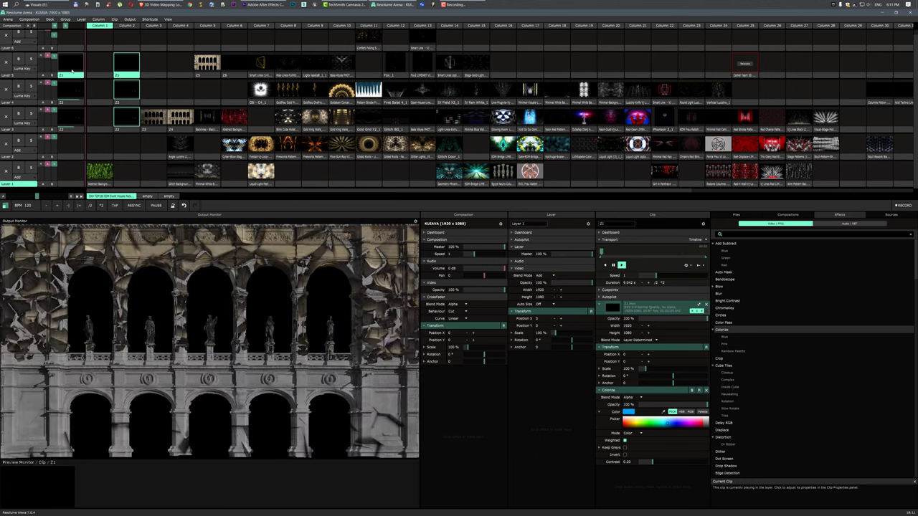
pyautogui.click(237, 173)
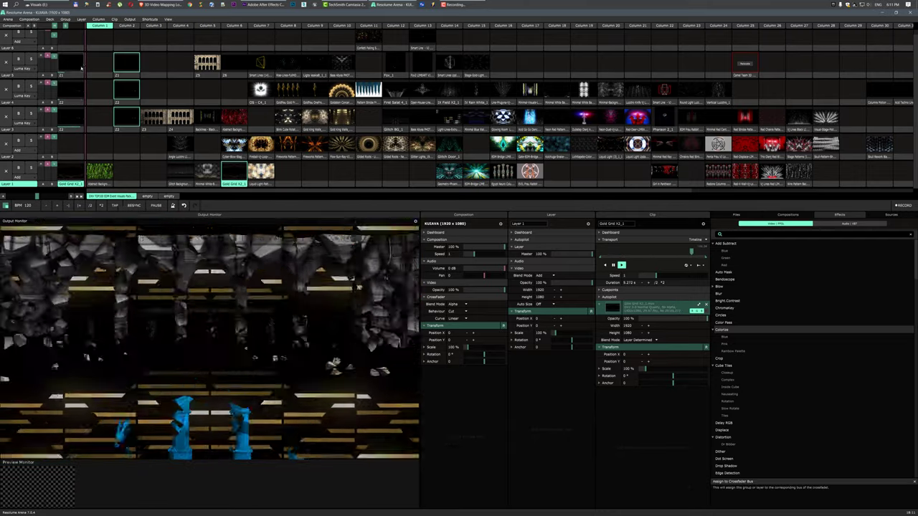
# Show the layer transport controls and set Layer 5's playback to Bounce with the Continue start mode
pyautogui.click(130, 19)
pyautogui.moveTo(168, 19)
pyautogui.click(195, 40)
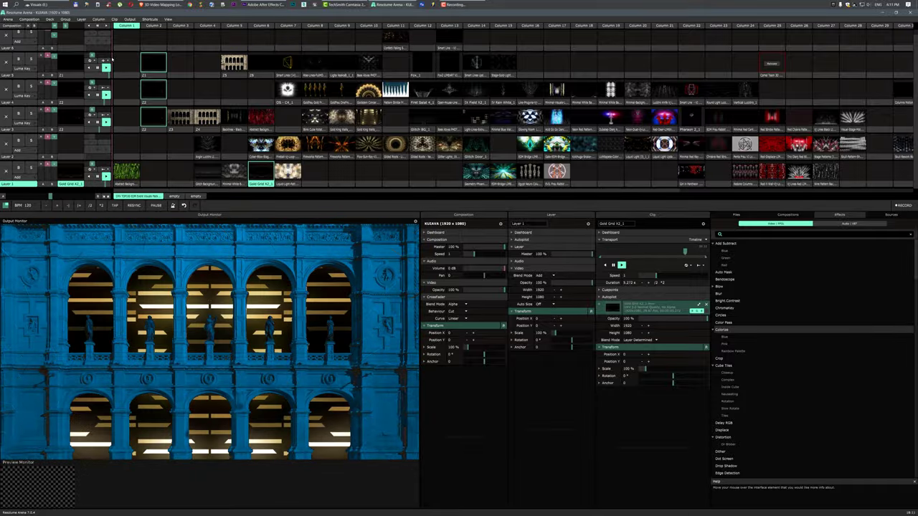
pyautogui.click(106, 61)
pyautogui.click(92, 61)
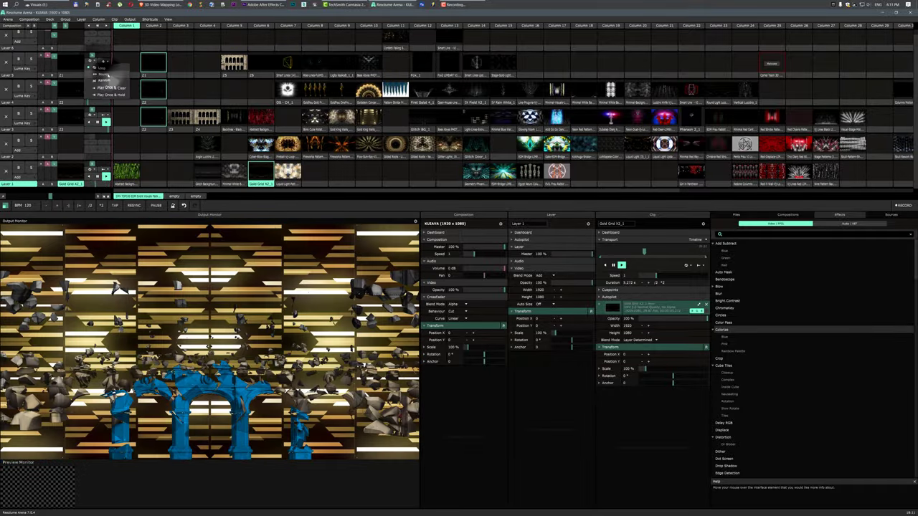
pyautogui.click(107, 76)
pyautogui.click(106, 61)
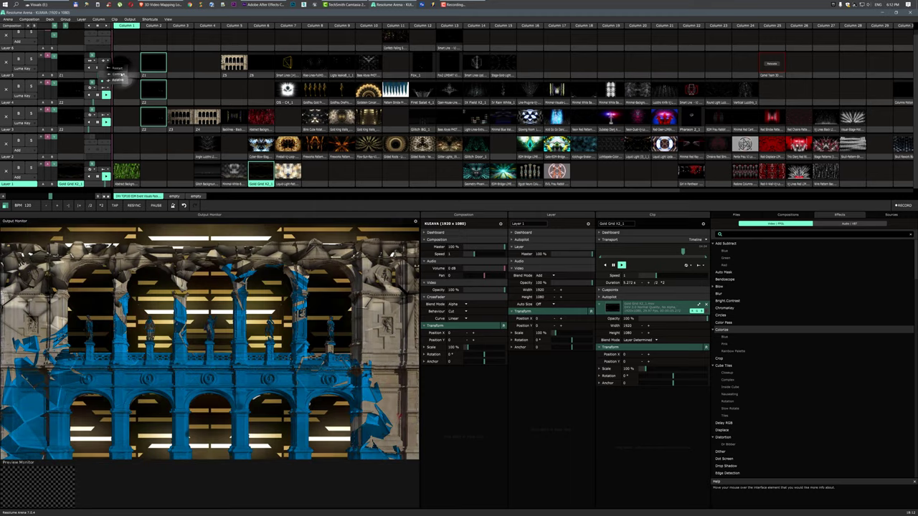
pyautogui.click(119, 74)
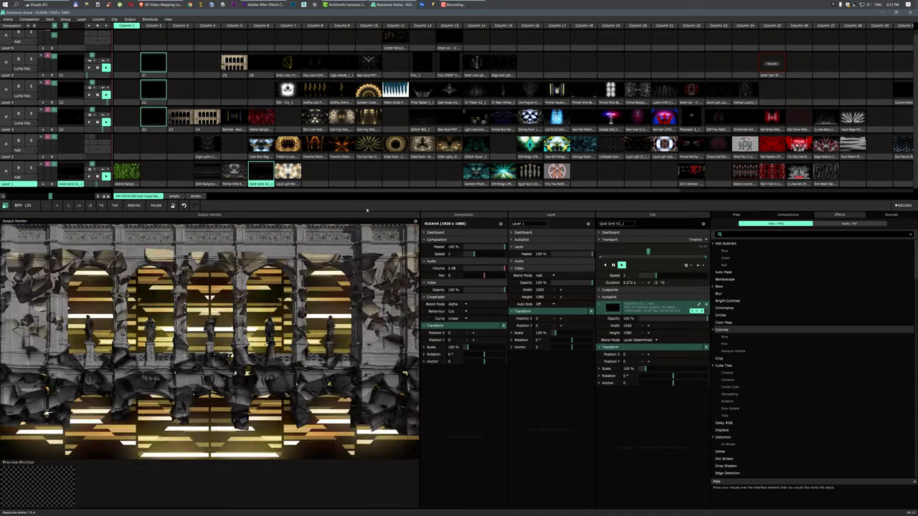
# Move the Blink Cube Rotator clip from Layer 3 to Layer 1 and play it, and start clip Z2 on Layer 4
pyautogui.moveTo(316, 130); pyautogui.dragTo(317, 176)
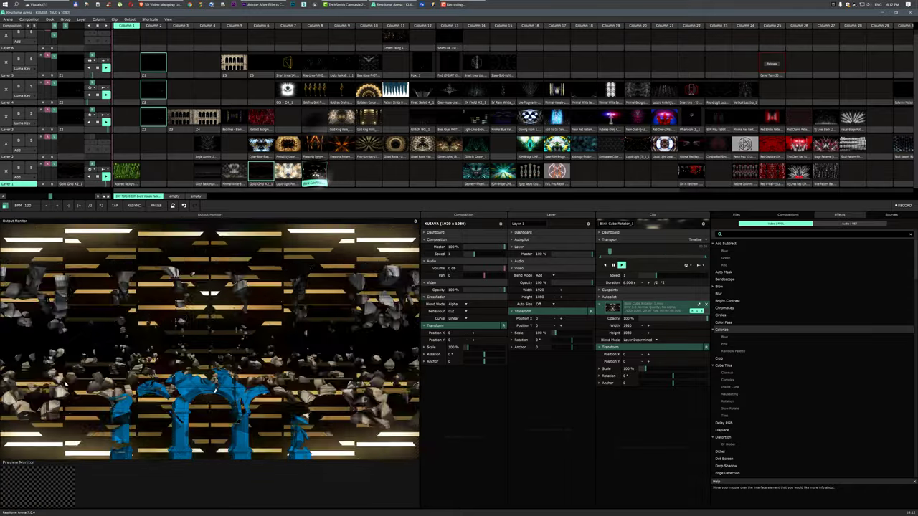
pyautogui.click(316, 172)
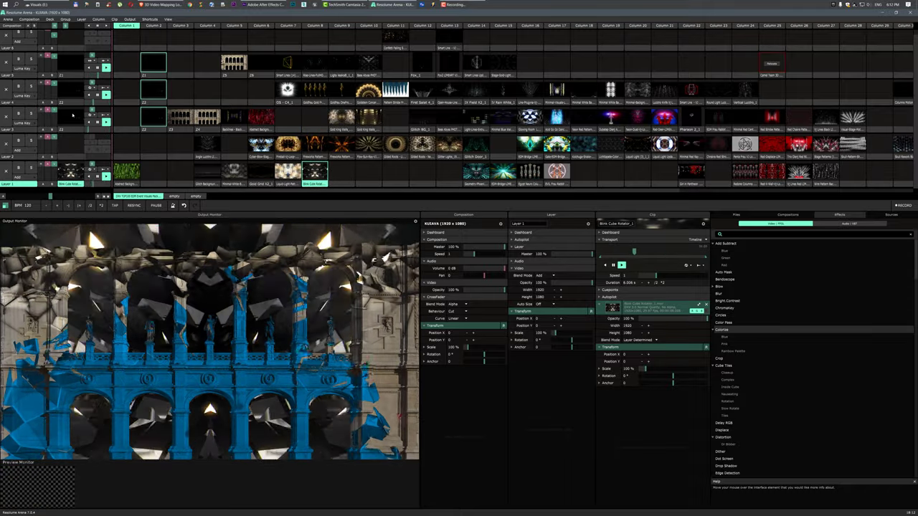
pyautogui.click(152, 89)
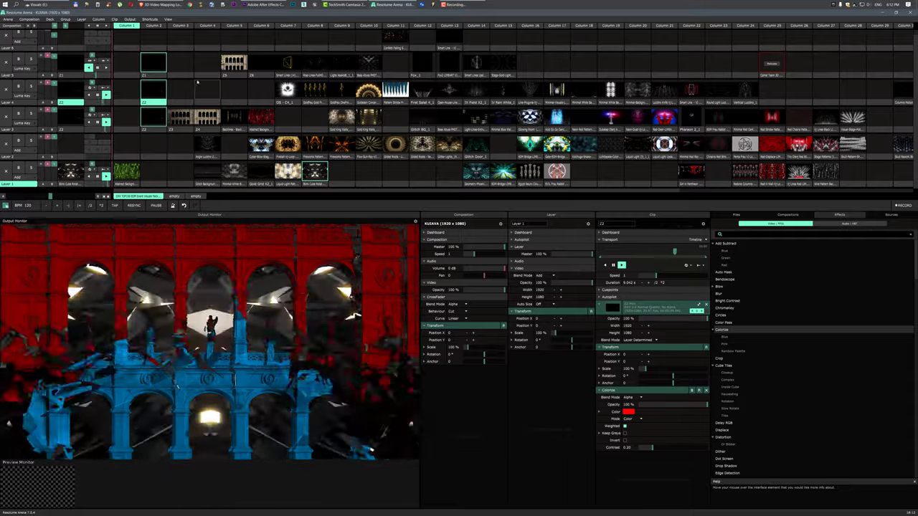
pyautogui.click(106, 67)
pyautogui.click(628, 411)
# Move clip Z4 from Layer 3 to column 3 of Layer 5, play it, and recolor it with the Colorize effect
pyautogui.moveTo(207, 130); pyautogui.dragTo(181, 64)
pyautogui.click(184, 61)
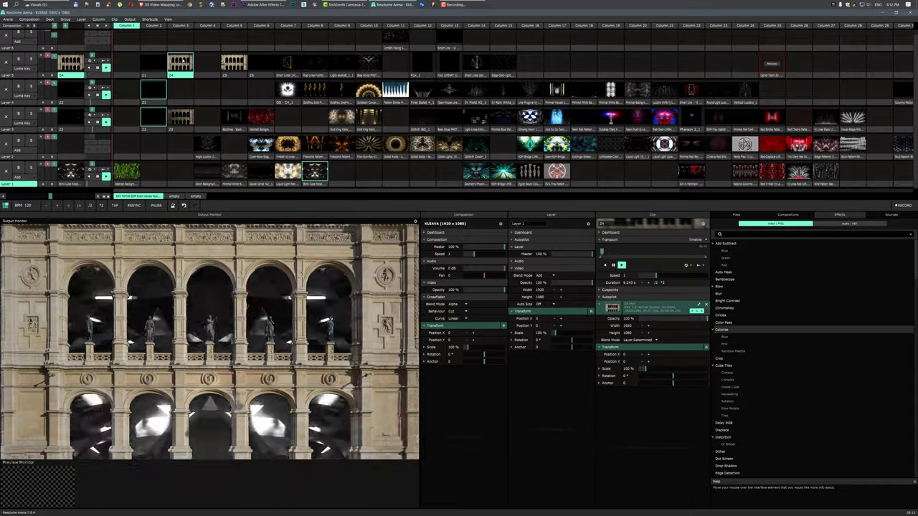
pyautogui.moveTo(722, 331); pyautogui.dragTo(631, 403)
pyautogui.click(629, 412)
pyautogui.click(693, 422)
# Play clip Z5 on Layer 5 and add a Colorize effect with white as its color
pyautogui.click(233, 62)
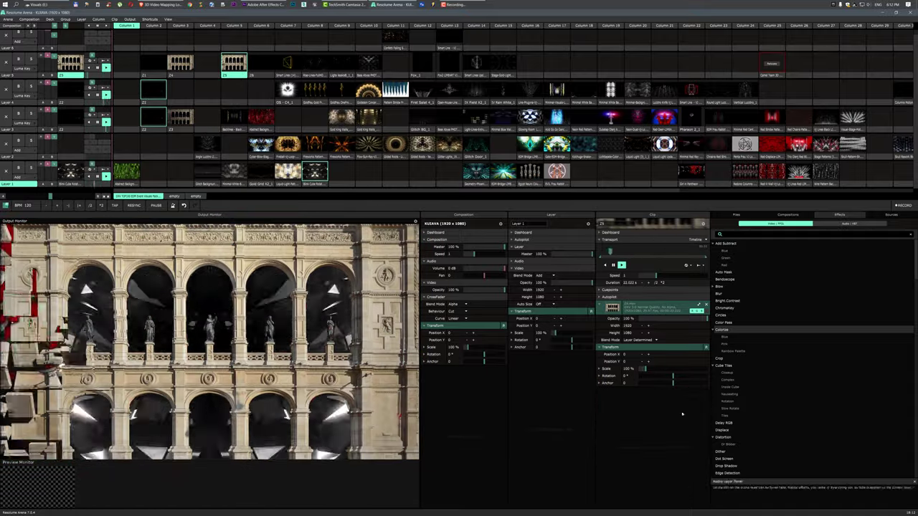
pyautogui.doubleClick(723, 330)
pyautogui.click(628, 412)
pyautogui.click(624, 418)
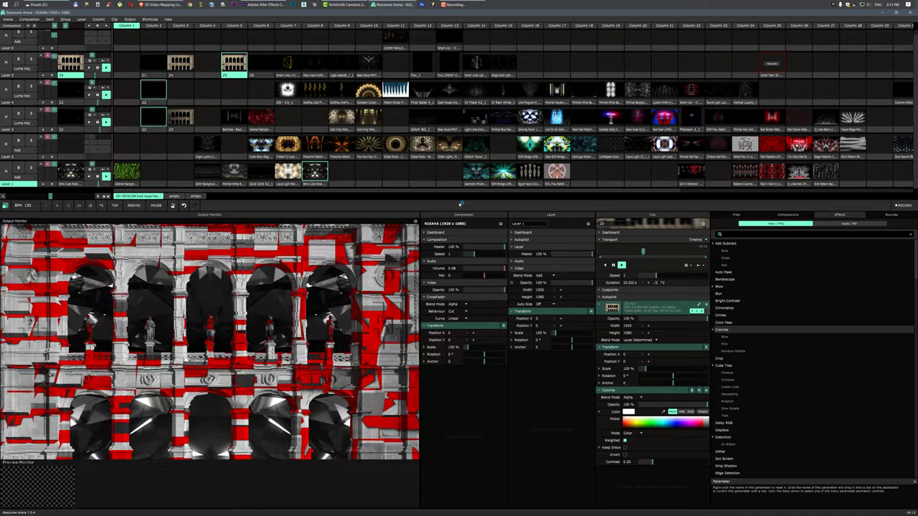
# Move clip Z5 to column 4 of Layer 3 and play it together with clip Z1 on Layer 5
pyautogui.moveTo(236, 77); pyautogui.dragTo(207, 118)
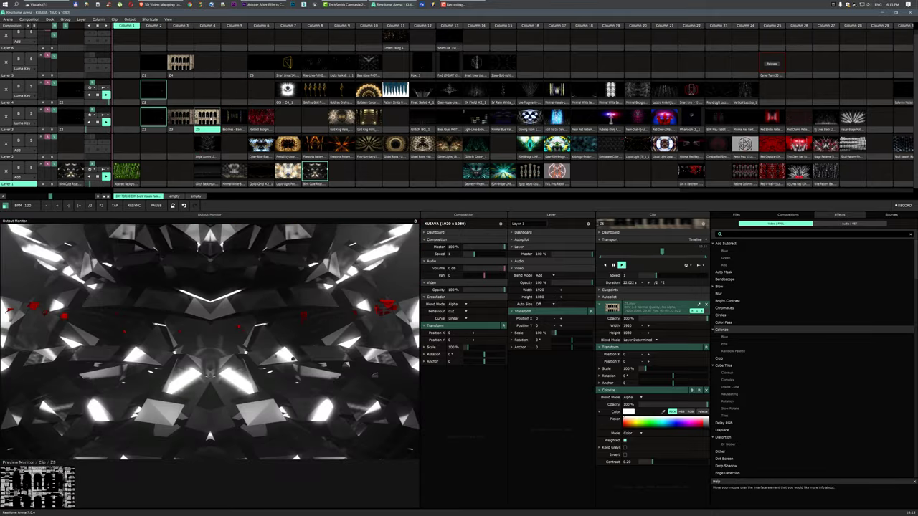
pyautogui.click(206, 117)
pyautogui.click(153, 63)
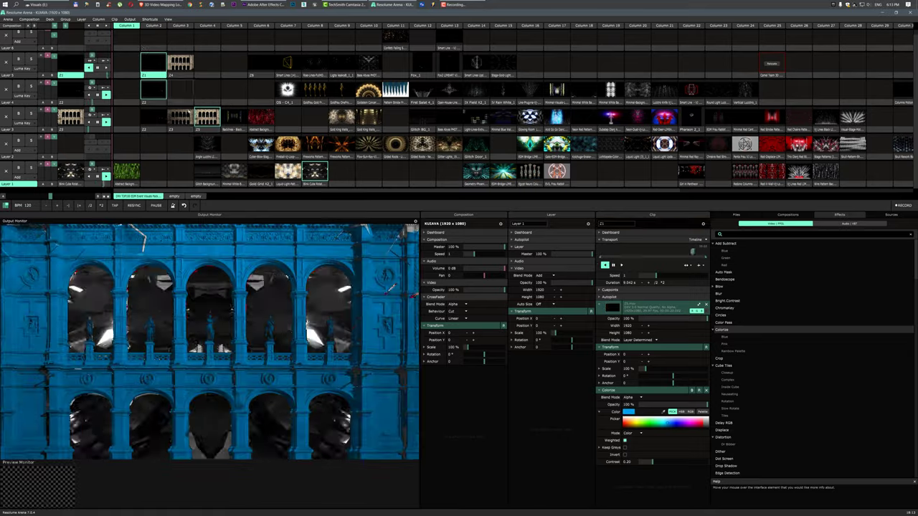
# Move clip Z3 from Layer 3 to column 4 of Layer 5, play it, and apply Colorize in white
pyautogui.moveTo(181, 117); pyautogui.dragTo(208, 63)
pyautogui.click(207, 63)
pyautogui.moveTo(722, 330); pyautogui.dragTo(651, 423)
pyautogui.click(599, 412)
pyautogui.click(706, 420)
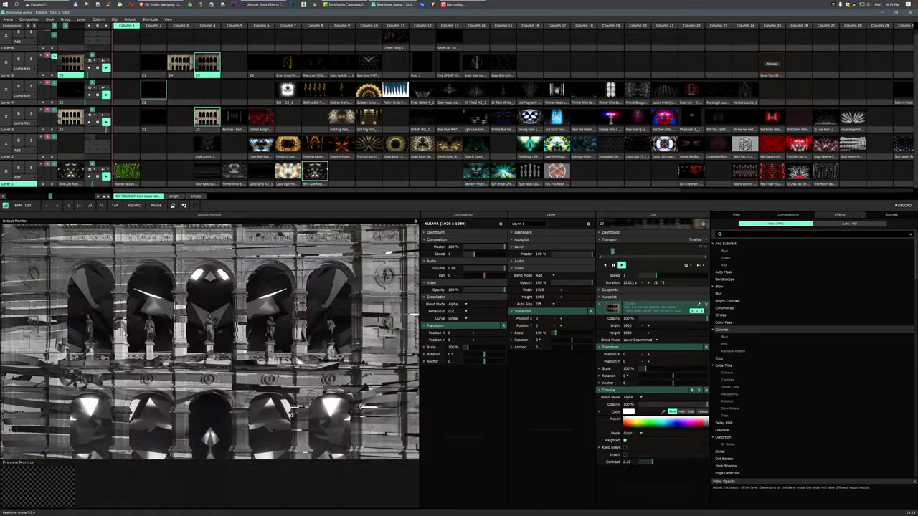
# Lower Layer 5's opacity, and clear the playing clips from Layers 5 and 4
pyautogui.moveTo(54, 57); pyautogui.dragTo(54, 70)
pyautogui.click(6, 63)
pyautogui.click(6, 90)
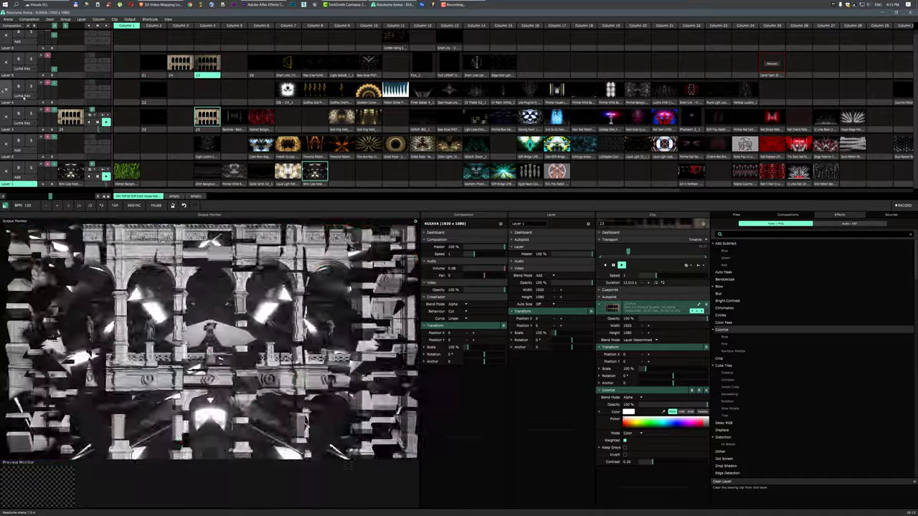
# Reduce Layer 1's opacity to about 25% and set its Blink Cube Rotator clip's Colorize color to red
pyautogui.moveTo(55, 166); pyautogui.dragTo(55, 176)
pyautogui.click(70, 184)
pyautogui.click(624, 427)
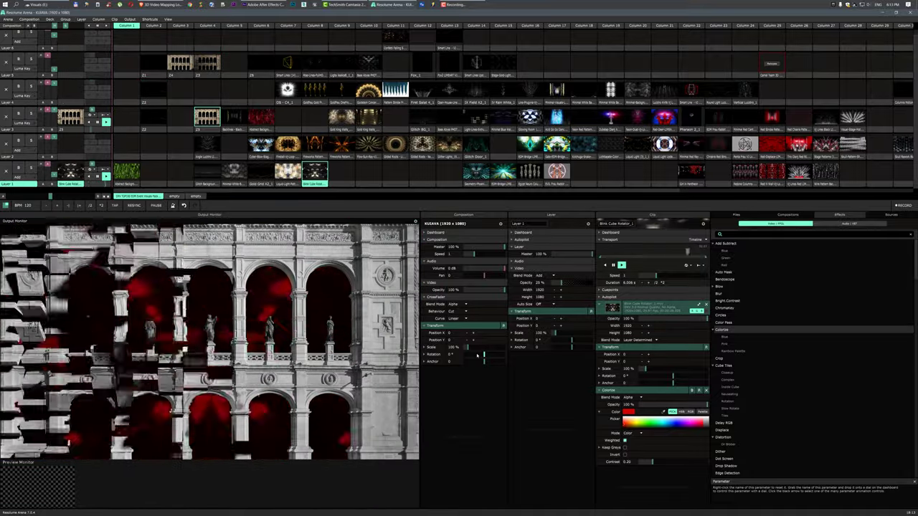
# Play the teal geometry clip on Layer 1, try two Layer 4 overlays and clear them, and start Angle Lustro on Layer 2
pyautogui.click(476, 172)
pyautogui.click(449, 90)
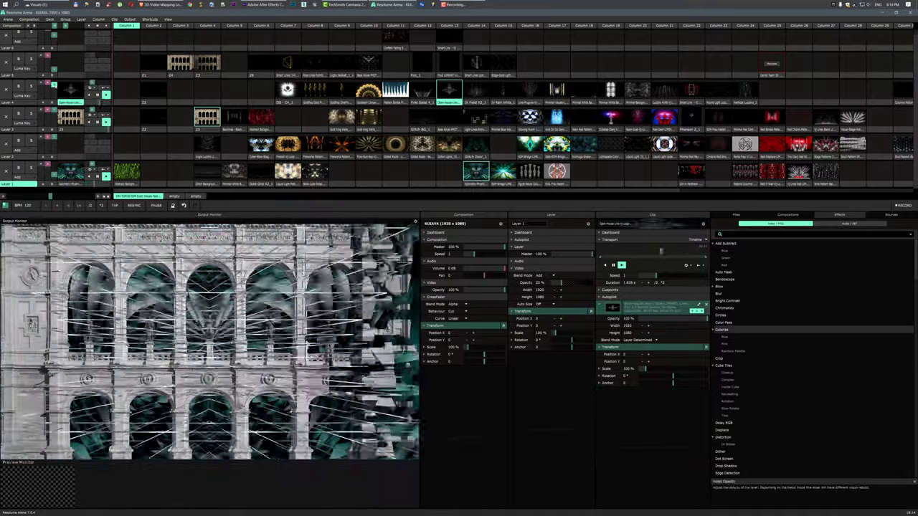
pyautogui.click(745, 89)
pyautogui.click(6, 90)
pyautogui.click(207, 145)
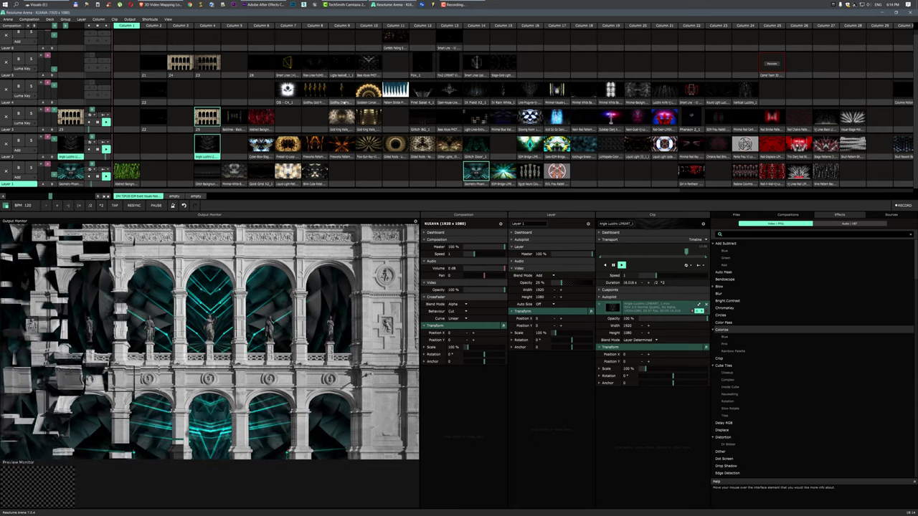
# Move the GodPau clip to column 5 of Layer 4, and bring the red-blue RGB clip from Layer 3 into column 9 and play it
pyautogui.moveTo(344, 104); pyautogui.dragTo(234, 94)
pyautogui.click(6, 90)
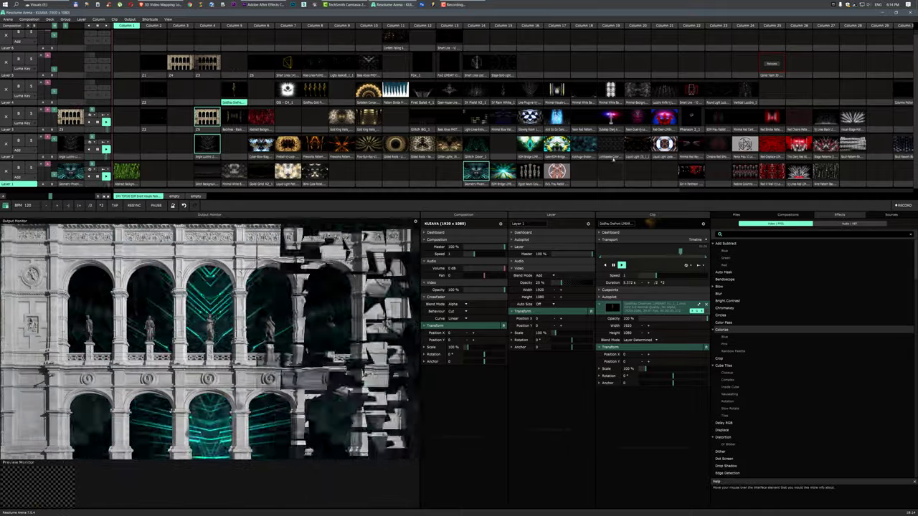
pyautogui.moveTo(611, 117); pyautogui.dragTo(341, 90)
pyautogui.click(342, 90)
# Set Layer 4's blend mode to Lighten and the RGB clip's Position Y to 100, scale it to about 113%, and clear the layer
pyautogui.click(23, 96)
pyautogui.click(27, 123)
pyautogui.doubleClick(629, 361)
pyautogui.write('400')
pyautogui.press('Return')
pyautogui.moveTo(631, 368); pyautogui.dragTo(647, 369)
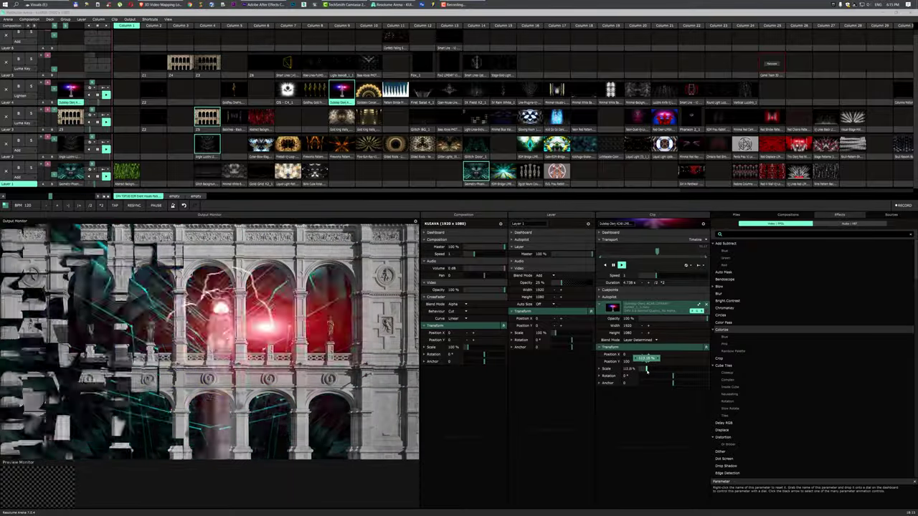
pyautogui.click(6, 89)
# Gather clips Z4 and Z2 from Layers 5 and 4 onto Layer 3 and play Z2 in column 1
pyautogui.click(183, 110)
pyautogui.moveTo(181, 74); pyautogui.dragTo(128, 124)
pyautogui.click(153, 113)
pyautogui.click(127, 121)
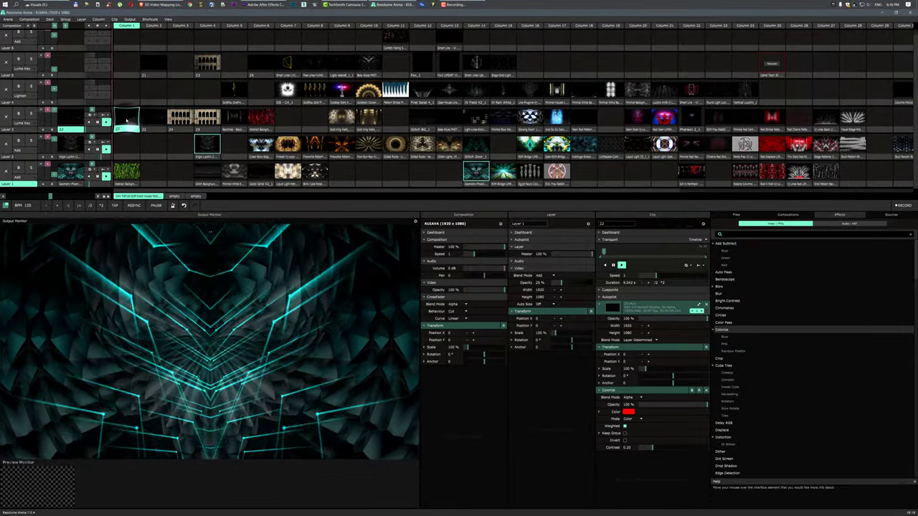
# Change the Colorize color of clip Z2 on Layer 3 from red to white
pyautogui.click(629, 412)
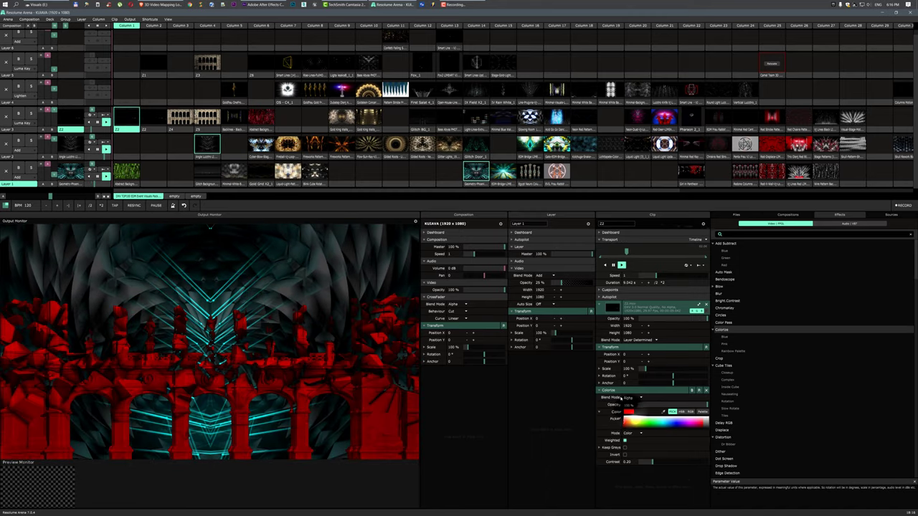
pyautogui.click(671, 421)
pyautogui.click(664, 422)
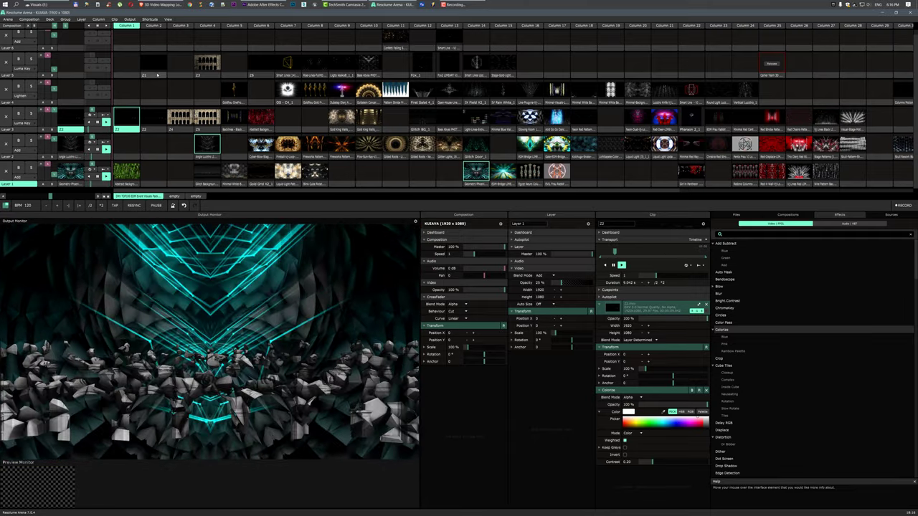
# Play clip Z1 on Layer 5, move it to column 7 of Layer 3, and change its Colorize color to white
pyautogui.click(154, 64)
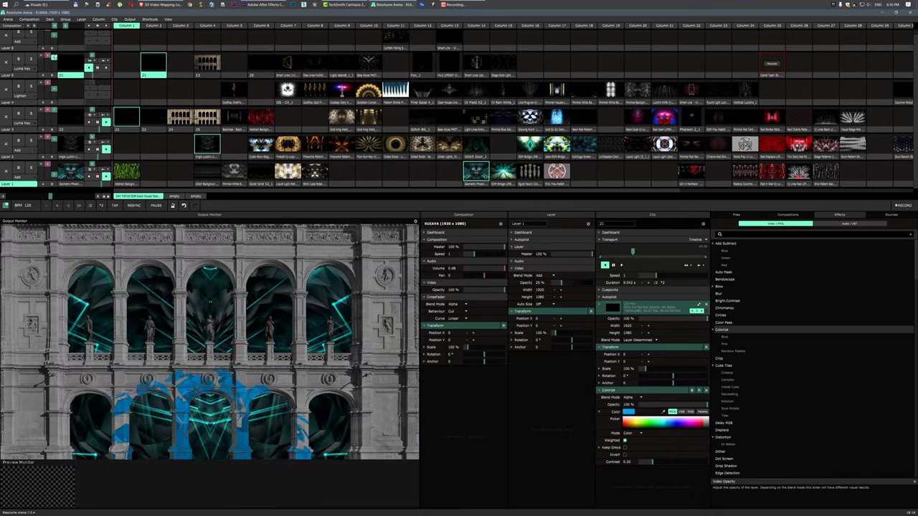
pyautogui.moveTo(144, 77); pyautogui.dragTo(287, 117)
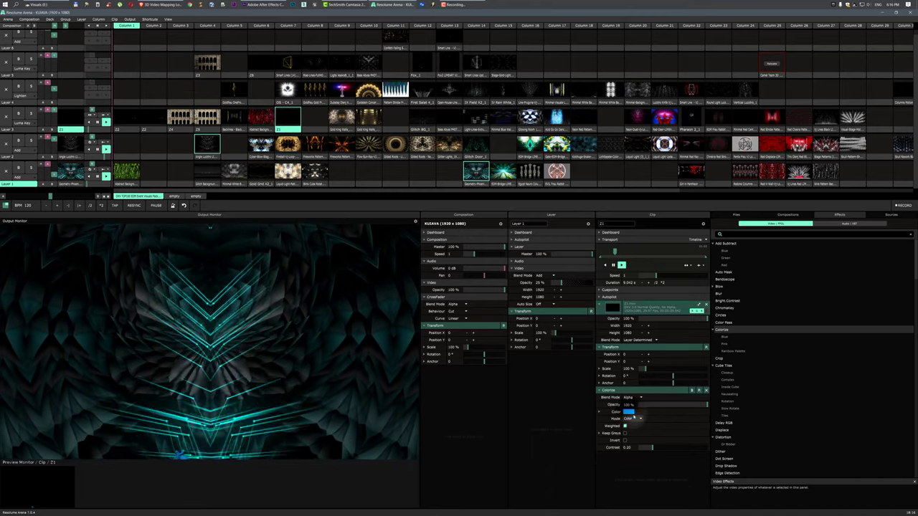
pyautogui.click(627, 416)
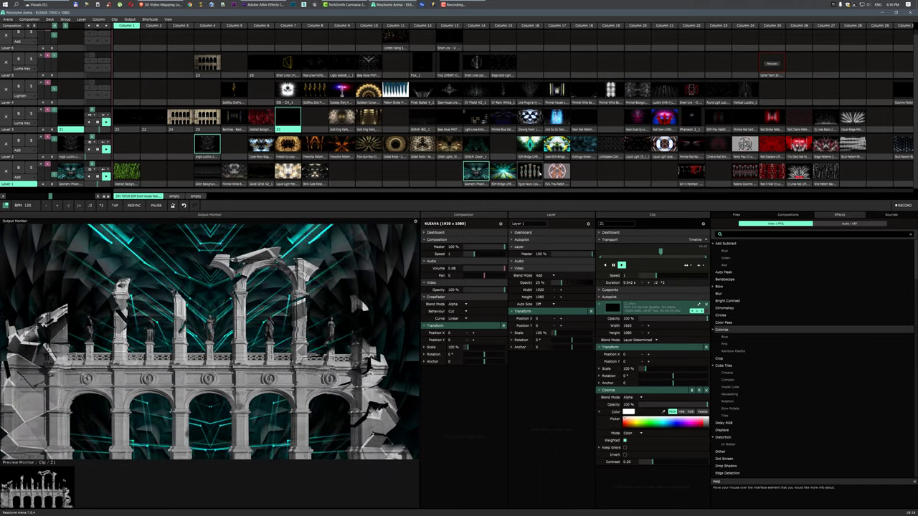
# Move the teal column 18 clip from Layer 2 to Layer 1 and play it with the Sun Ray clip on Layer 2
pyautogui.moveTo(585, 156); pyautogui.dragTo(588, 176)
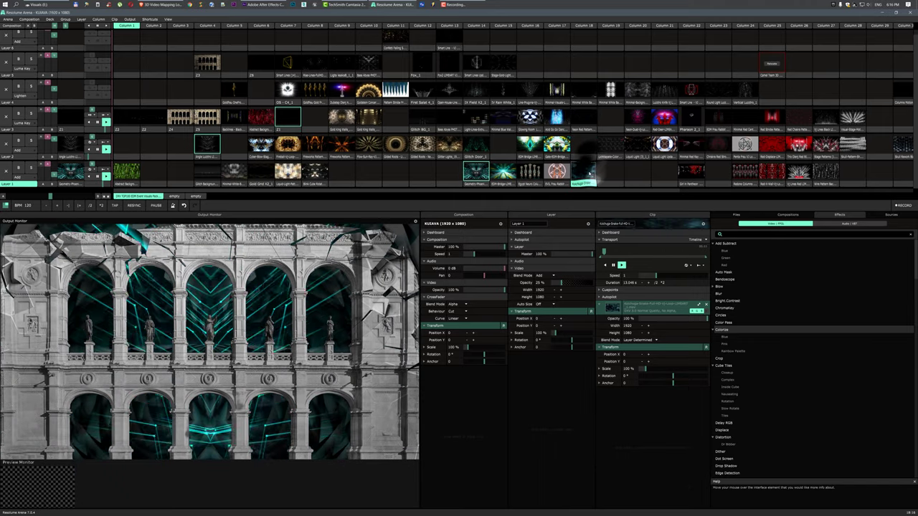
pyautogui.click(585, 173)
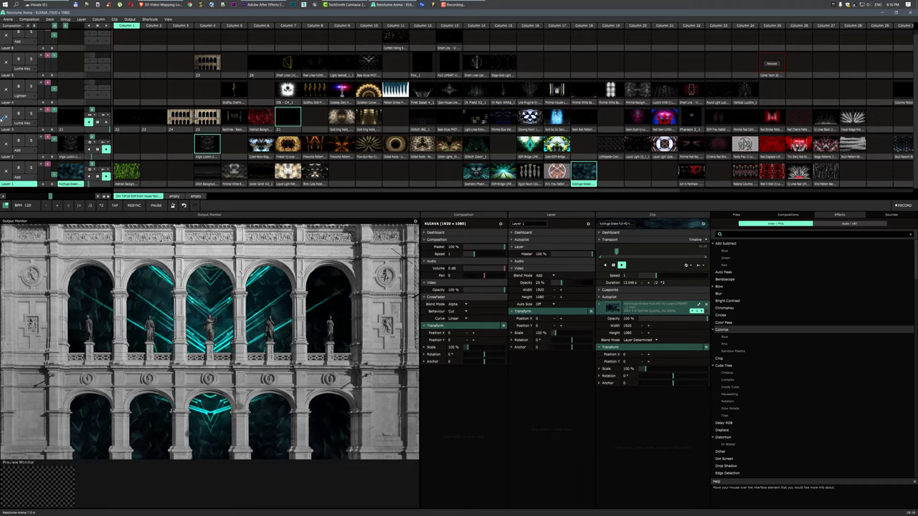
pyautogui.click(369, 143)
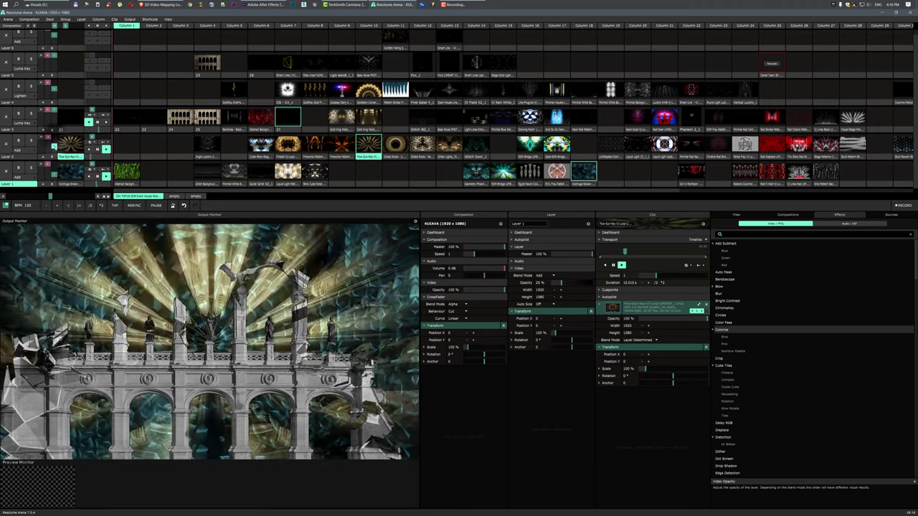
# Play the Fireworks Pattern clip from column 9 on Layer 2 and turn off its green channel
pyautogui.click(396, 144)
pyautogui.moveTo(54, 149); pyautogui.dragTo(54, 136)
pyautogui.click(342, 144)
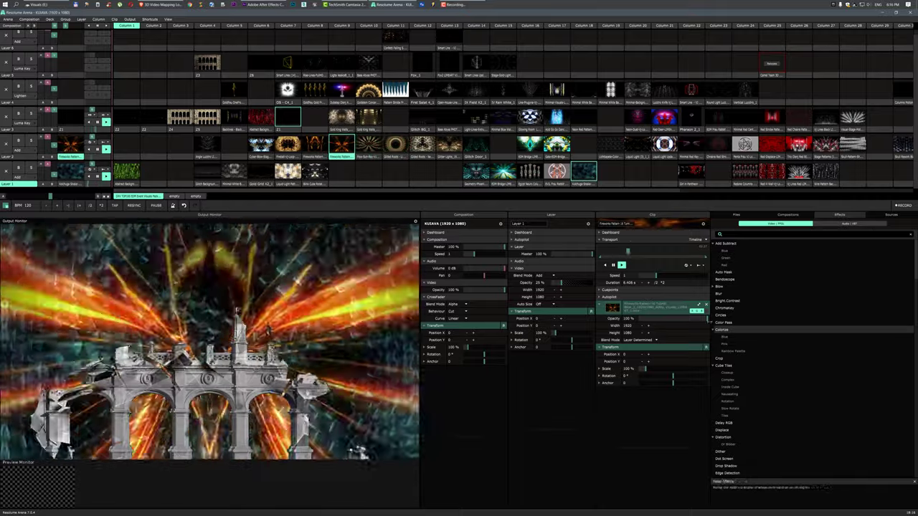
pyautogui.click(693, 311)
pyautogui.click(697, 311)
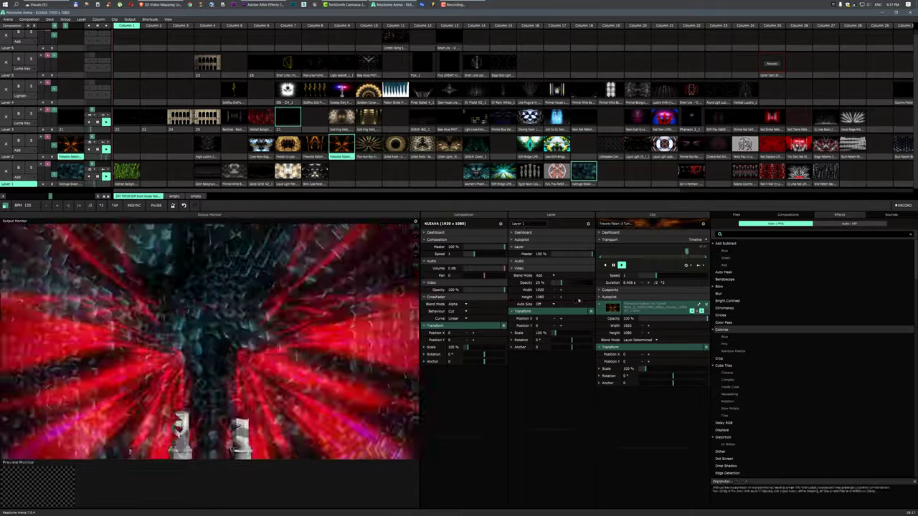
# Clear Layer 2 and move the column 10 Gold King Walls clip from Layer 3 to column 5 of Layer 2
pyautogui.click(6, 144)
pyautogui.moveTo(572, 190); pyautogui.dragTo(745, 192)
pyautogui.hscroll(-10, 746, 192)
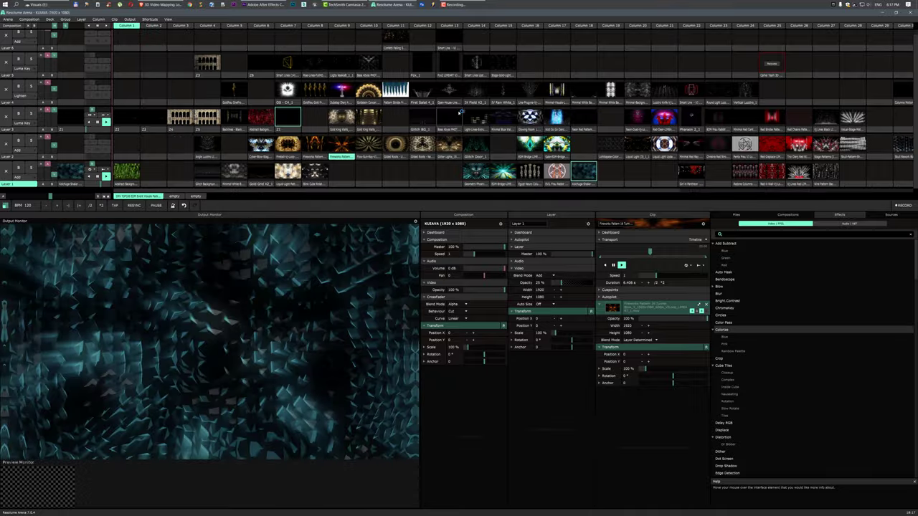
pyautogui.click(368, 116)
pyautogui.moveTo(368, 117); pyautogui.dragTo(233, 144)
# Alternate between the two Z2 clips in columns 1 and 2 of Layer 3, ending on column 2
pyautogui.click(127, 117)
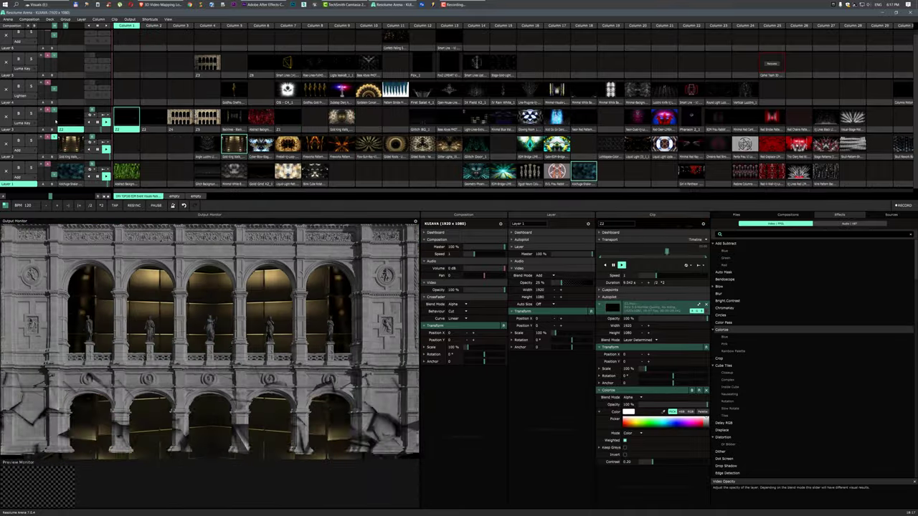
pyautogui.click(154, 117)
pyautogui.click(127, 117)
pyautogui.click(159, 118)
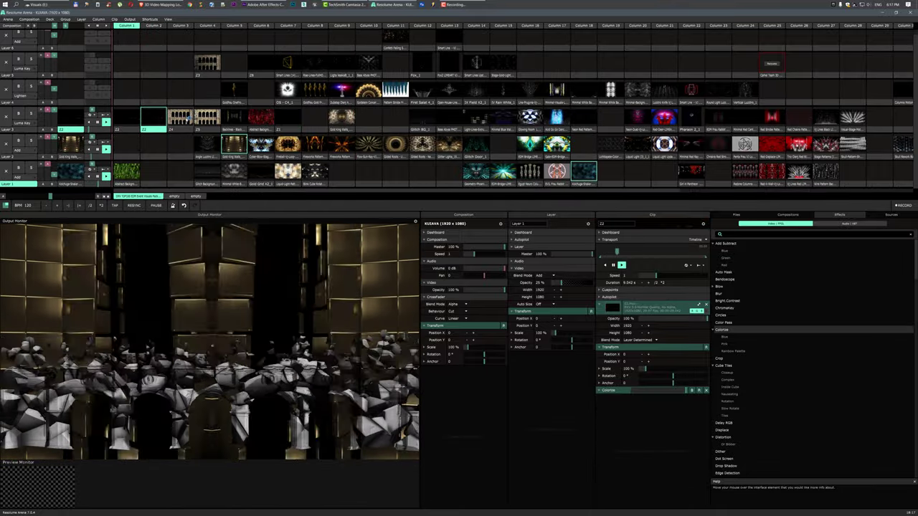
# Play clip Z4 in column 3 of Layer 3 and change its Colorize color from magenta to white
pyautogui.click(181, 119)
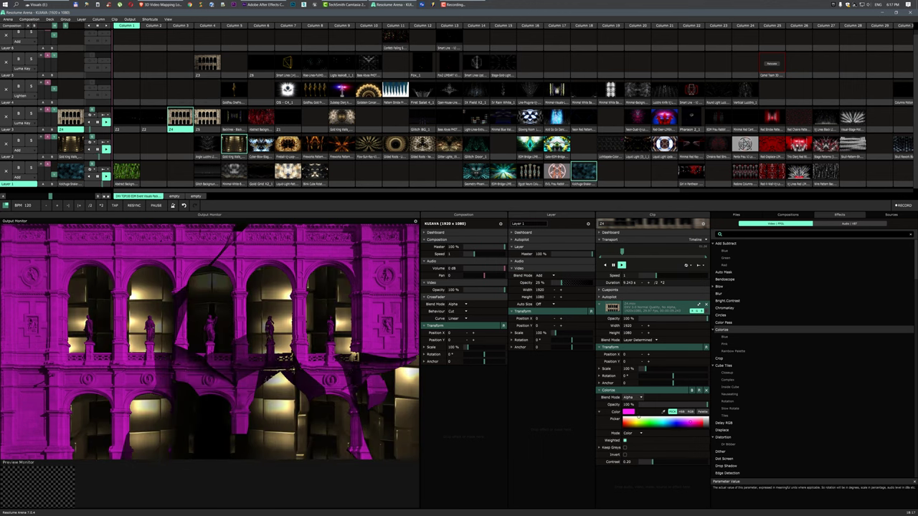
pyautogui.click(627, 412)
pyautogui.click(627, 413)
pyautogui.click(655, 418)
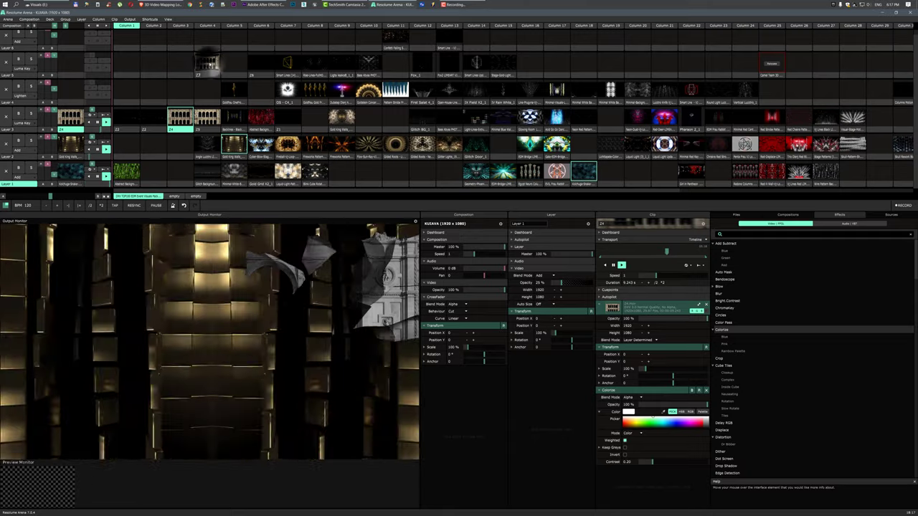
# Play clip Z3 on Layer 5, adjust Layer 3's opacity, and pick white for clip Z4's Colorize color
pyautogui.click(207, 63)
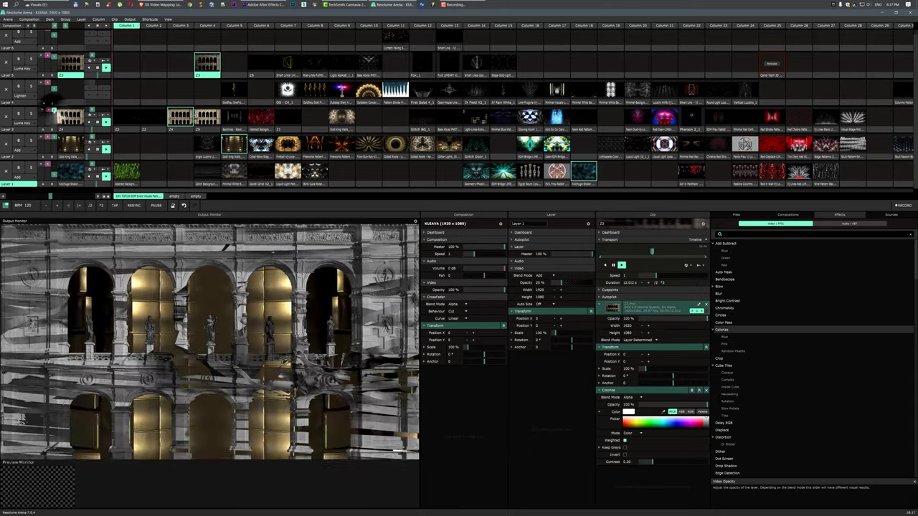
pyautogui.moveTo(53, 115); pyautogui.dragTo(54, 109)
pyautogui.click(71, 118)
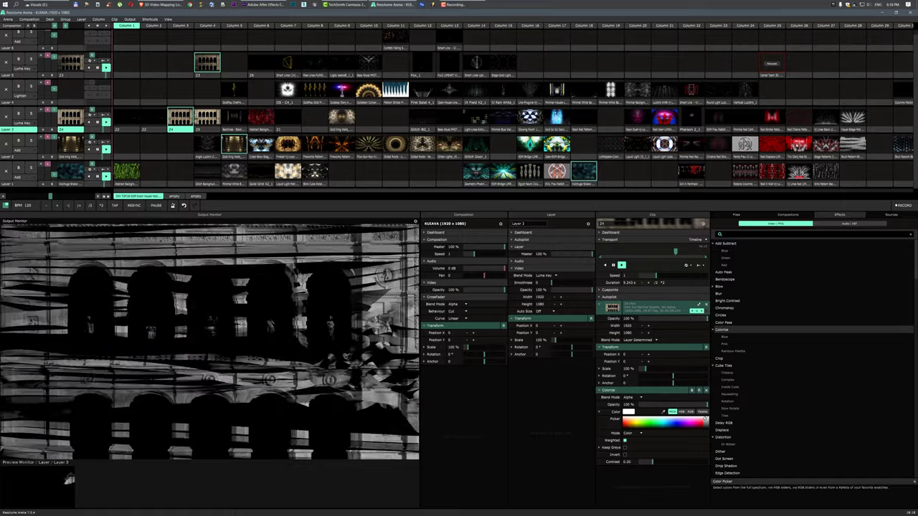
pyautogui.click(707, 421)
# Clear Layer 3, move clip Z6 from Layer 5 to column 8 of Layer 3, and play it there
pyautogui.click(261, 63)
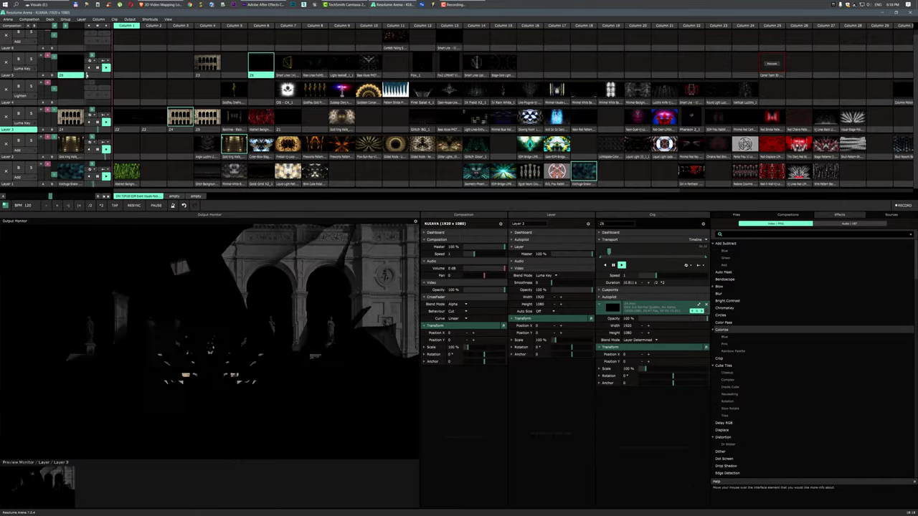
pyautogui.click(6, 122)
pyautogui.moveTo(260, 74); pyautogui.dragTo(314, 120)
pyautogui.click(315, 117)
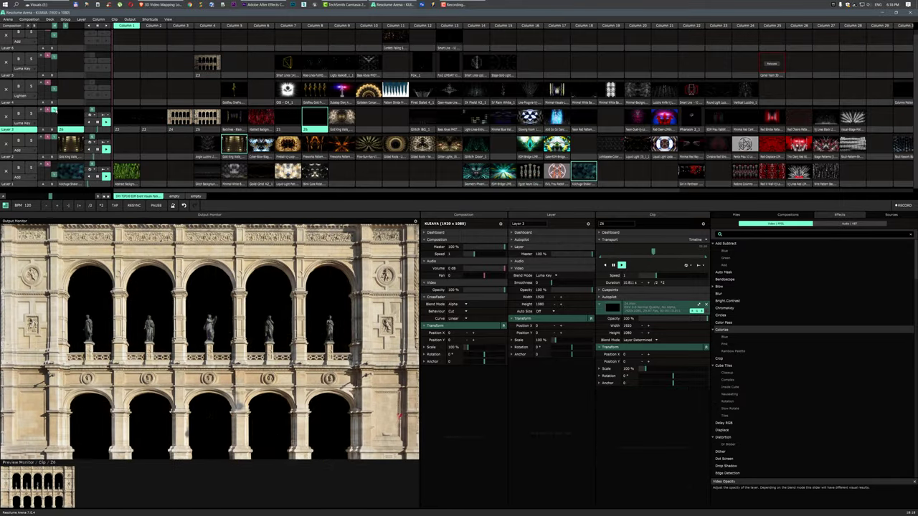
# Lower Layer 3's opacity to 89% and add a Colorize effect with a white color to clip Z6
pyautogui.moveTo(55, 110); pyautogui.dragTo(54, 111)
pyautogui.moveTo(723, 331); pyautogui.dragTo(667, 409)
pyautogui.click(706, 419)
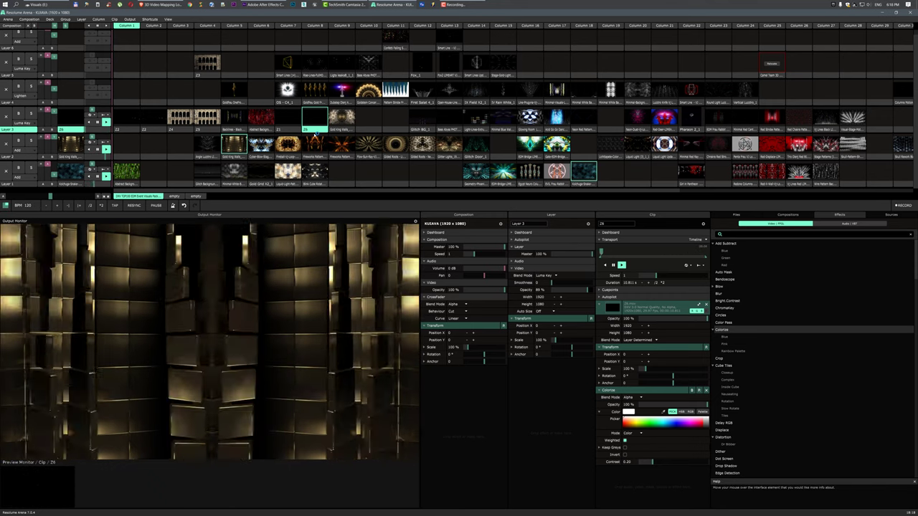
# Copy clip Z6 from Layer 3 into column 6 of Layer 4, and play the column 2 Z2 clip on Layer 3
pyautogui.rightClick(314, 134)
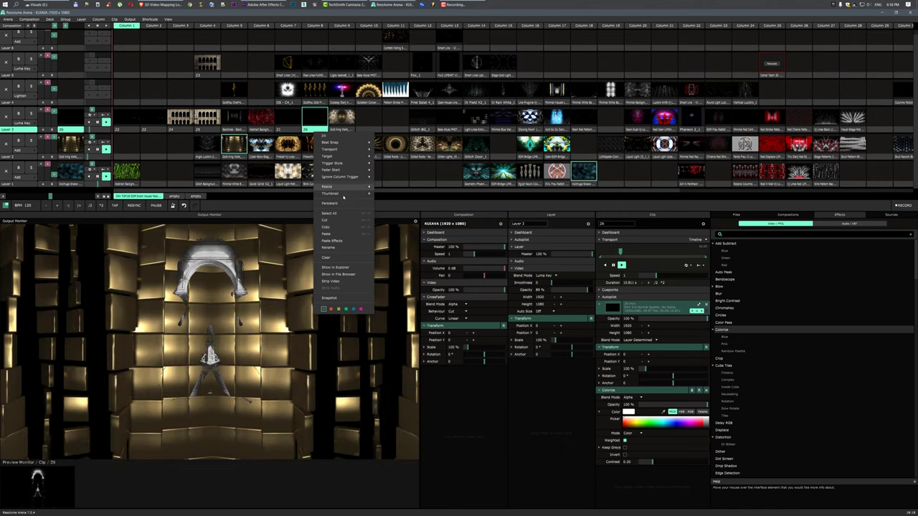
pyautogui.click(339, 233)
pyautogui.rightClick(270, 104)
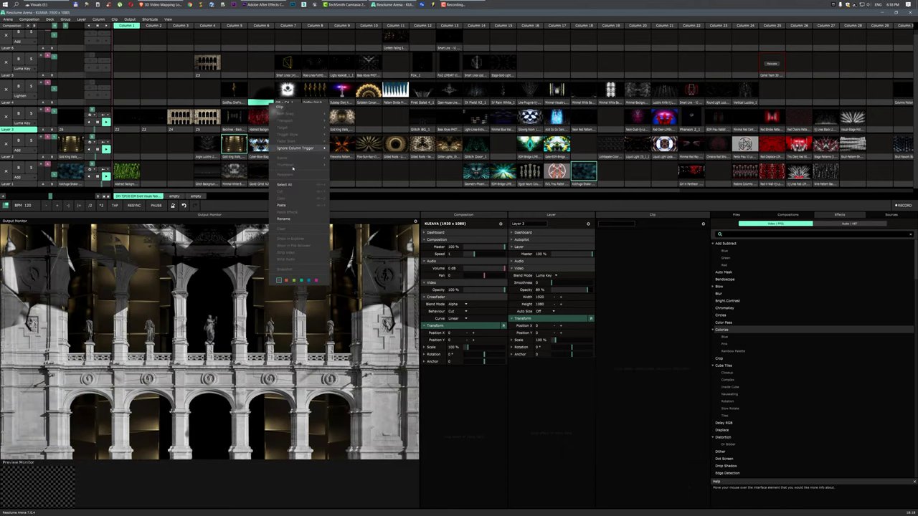
pyautogui.click(285, 204)
pyautogui.click(260, 92)
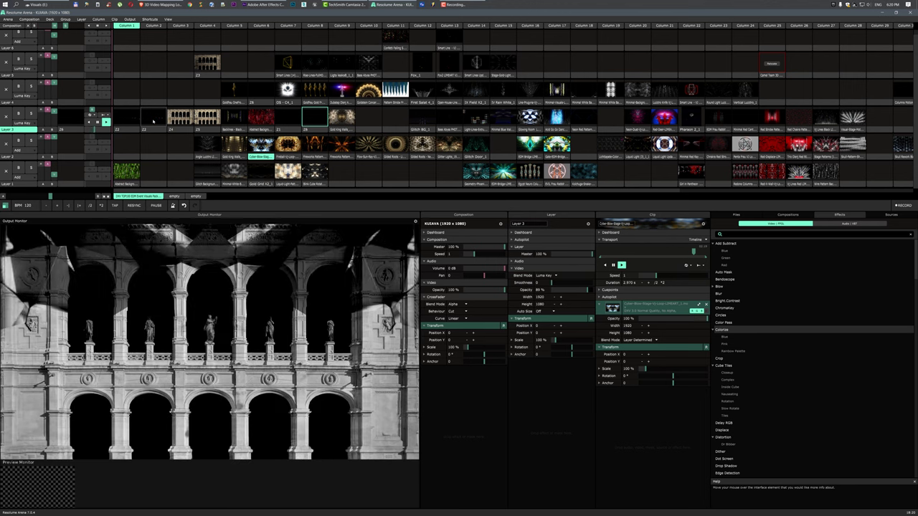
pyautogui.click(153, 121)
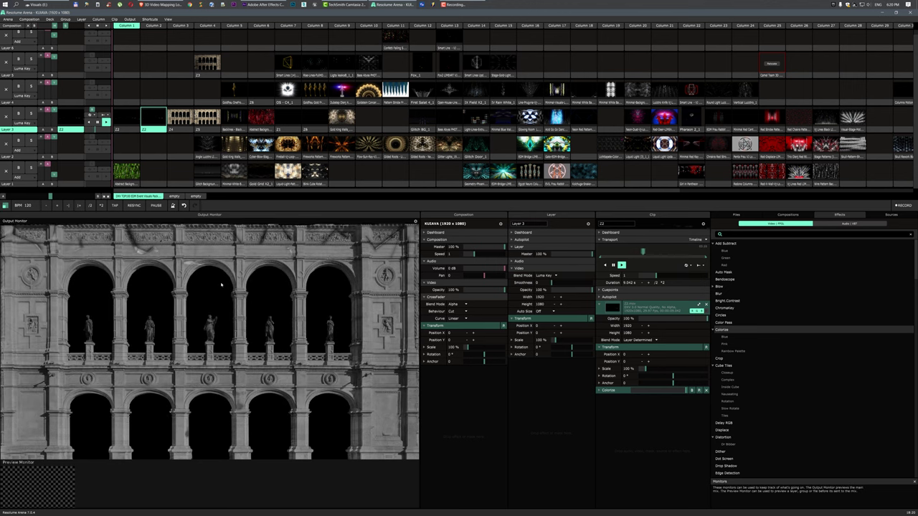
# Switch to the Video Mapping Store website in the browser, open its home page, and examine the content categories and new visuals
pyautogui.click(162, 5)
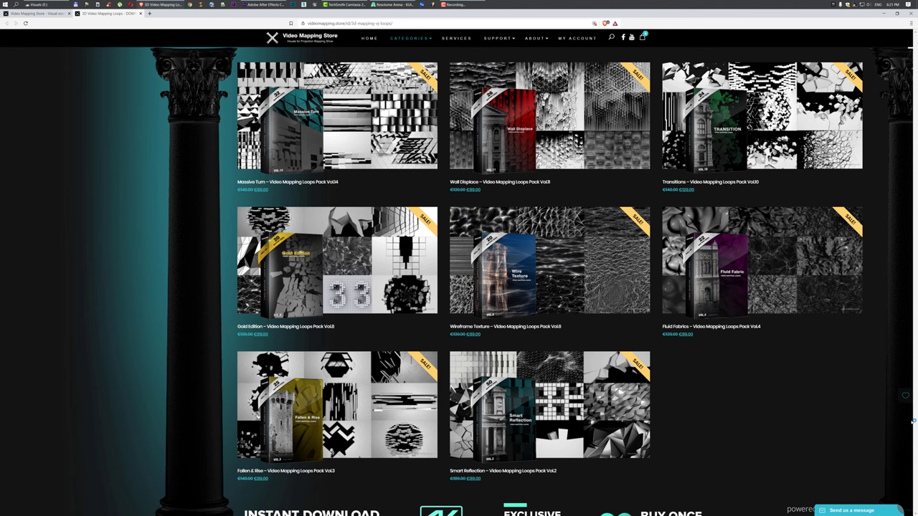
pyautogui.scroll(2, 328, 34)
pyautogui.click(313, 36)
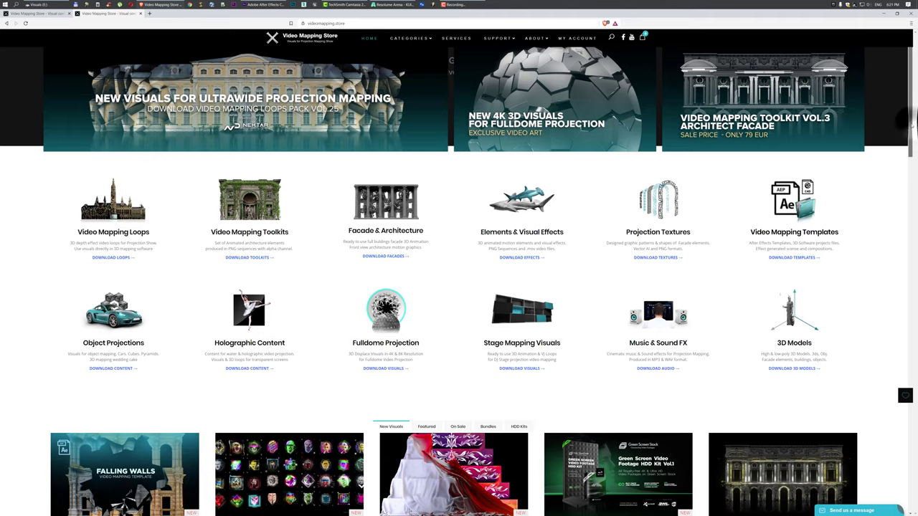
pyautogui.moveTo(912, 127); pyautogui.dragTo(911, 186)
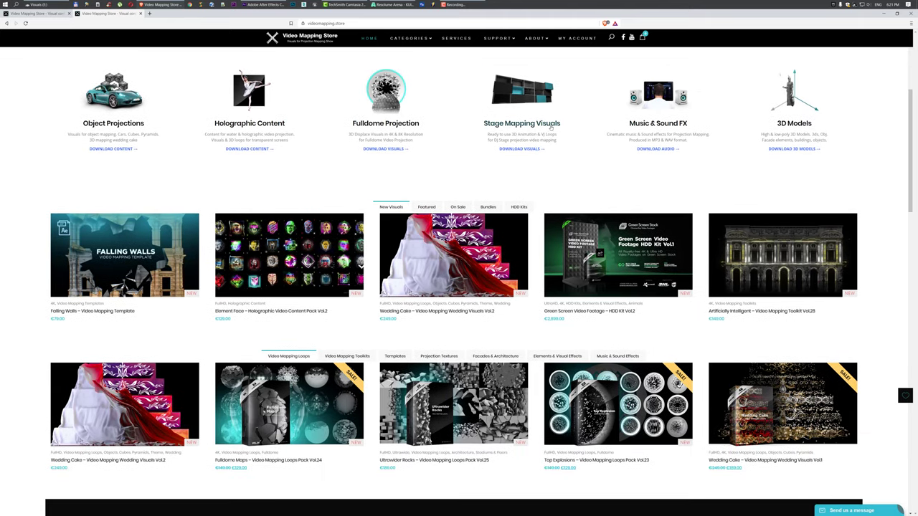
pyautogui.moveTo(481, 269)
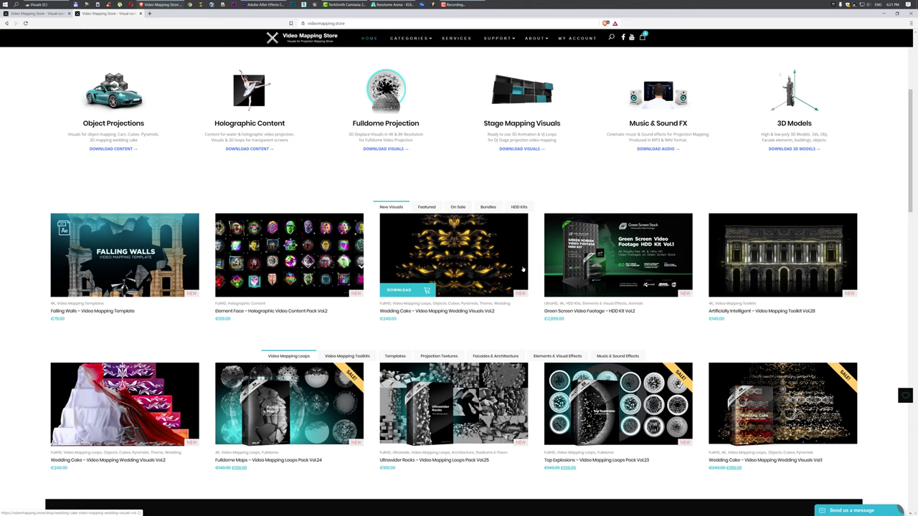
pyautogui.moveTo(911, 171); pyautogui.dragTo(911, 95)
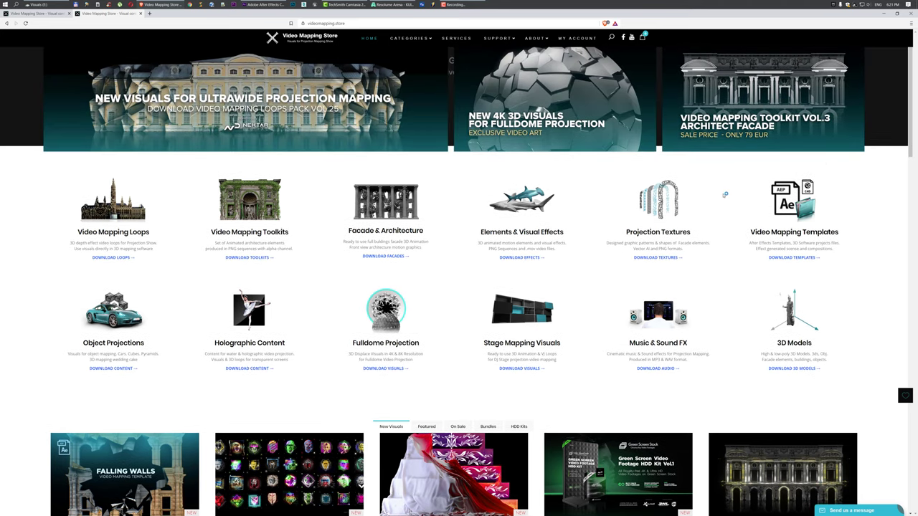